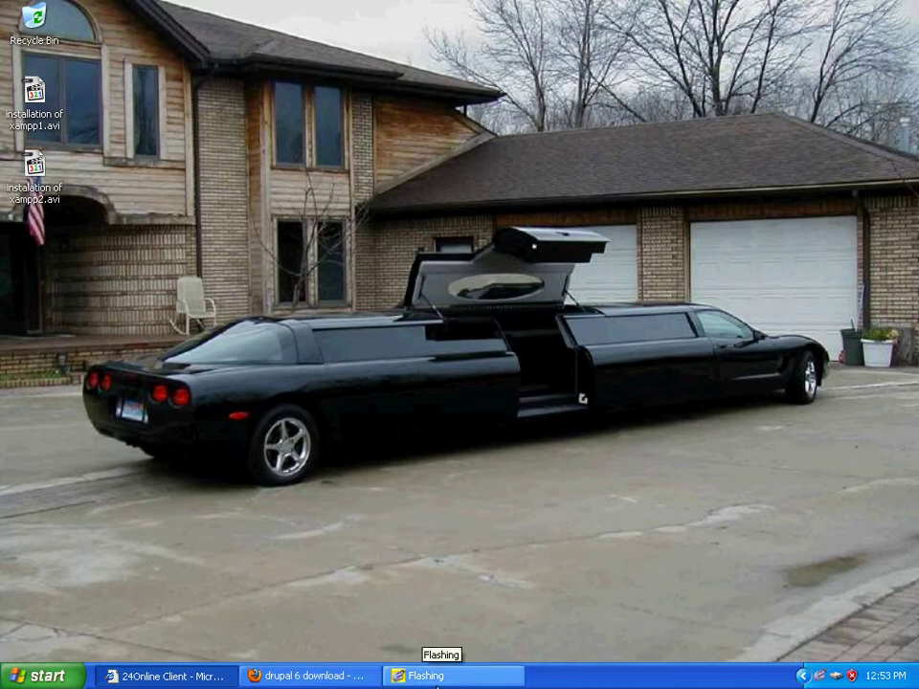
Step: Restore the Firefox window showing the Google results for 'drupal 6 download'
{"action": "left_click", "coordinate": [364, 676]}
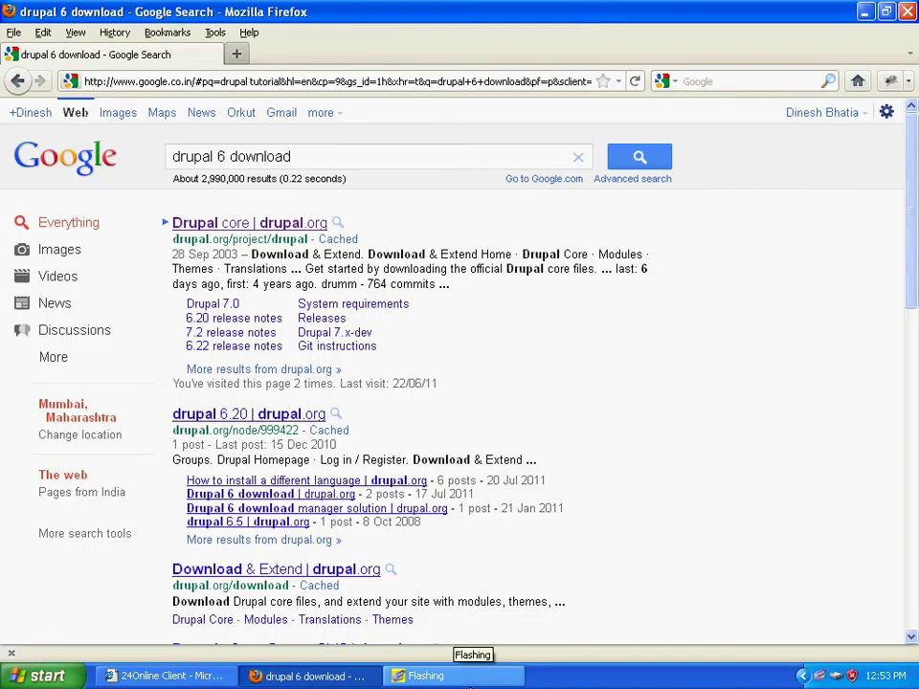
Step: Open the 'Drupal core | drupal.org' result from the drupal 6 download search
{"action": "left_click", "coordinate": [426, 676]}
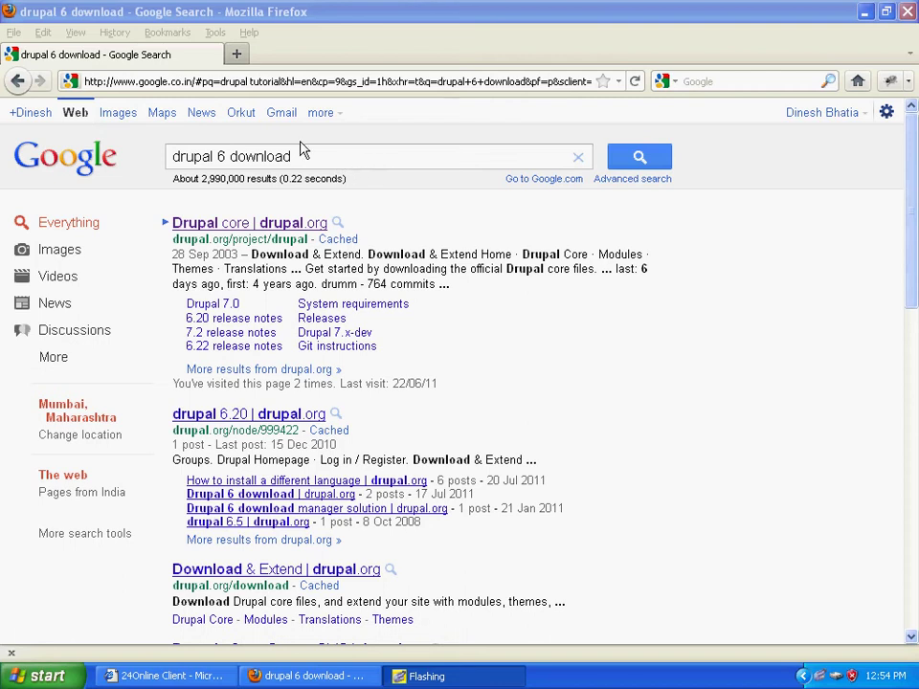
{"action": "left_click", "coordinate": [356, 164]}
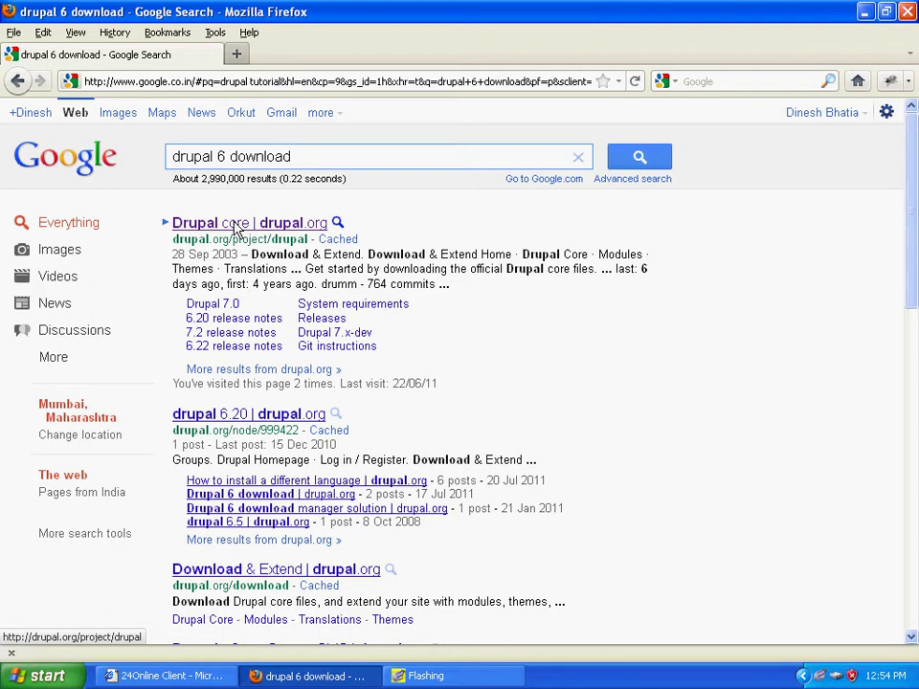
{"action": "left_click", "coordinate": [234, 225]}
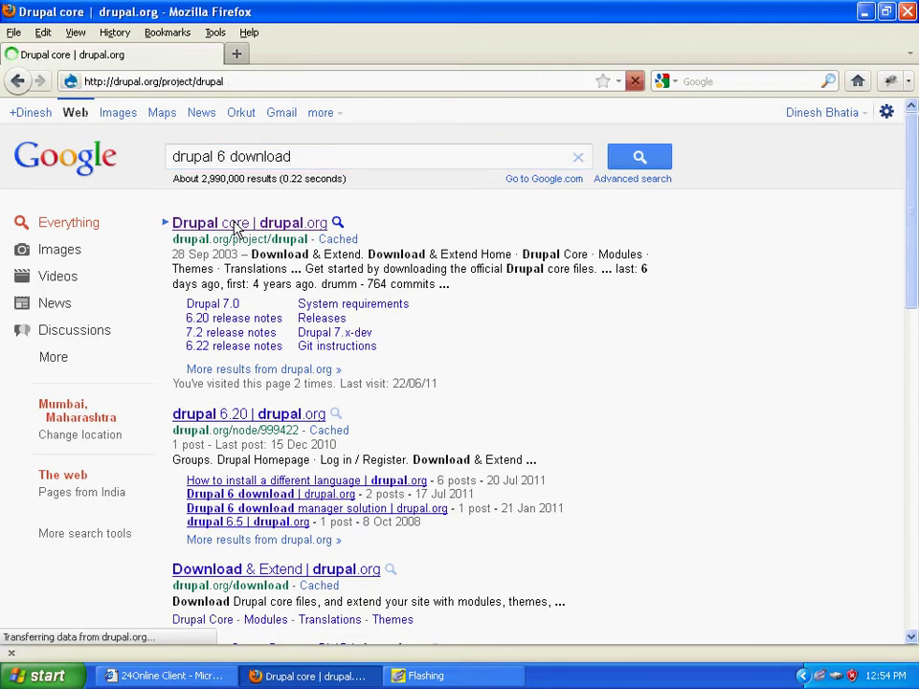
Step: Save the Drupal 6.22 tar.gz release to disk and move the Downloads list up
{"action": "scroll", "coordinate": [335, 359], "scroll_direction": "down", "scroll_amount": 2}
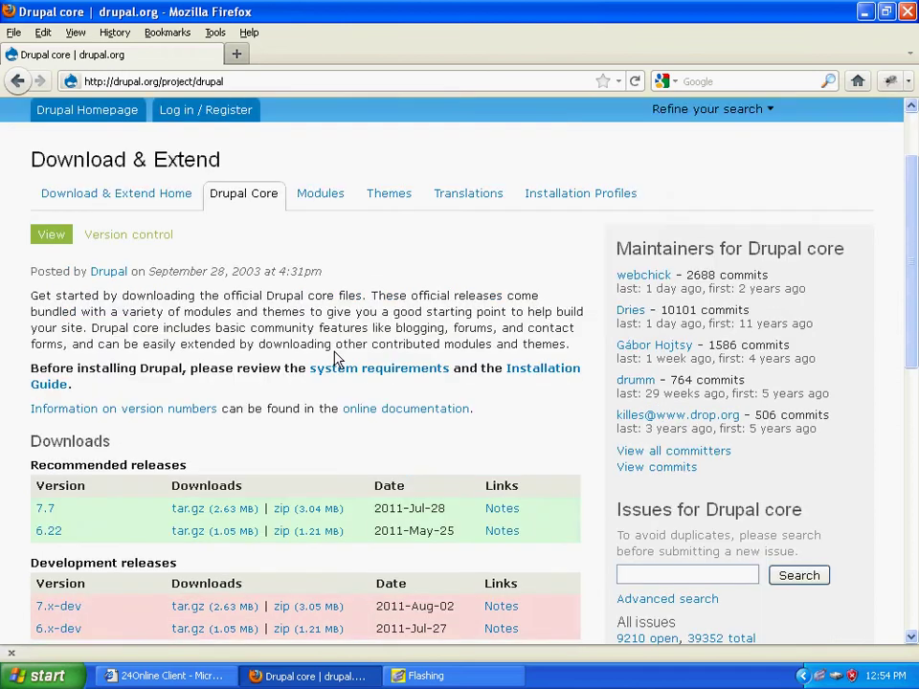
{"action": "scroll", "coordinate": [306, 428], "scroll_direction": "down", "scroll_amount": 2}
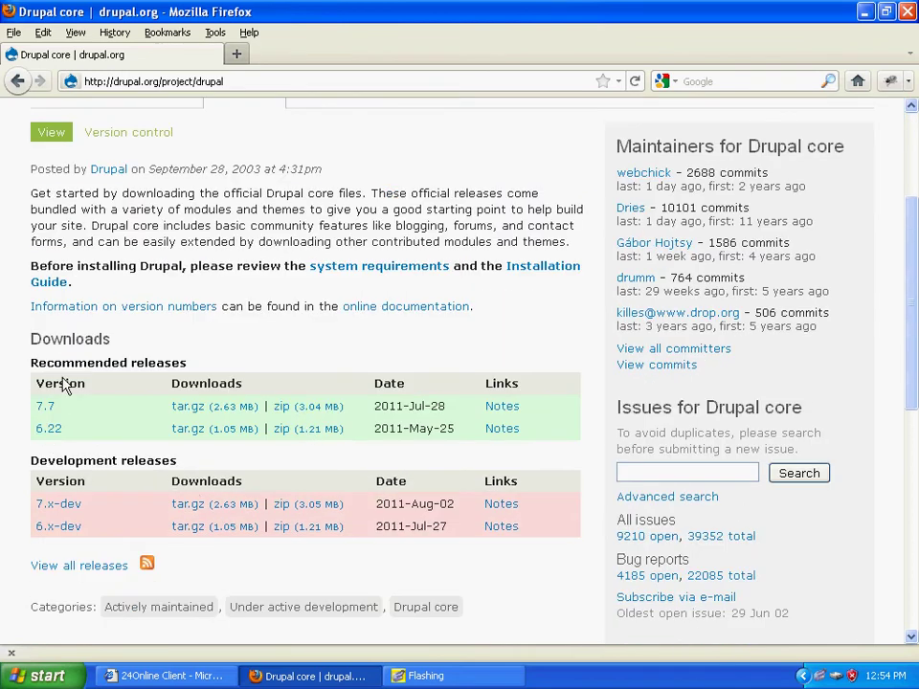
{"action": "left_click", "coordinate": [204, 434]}
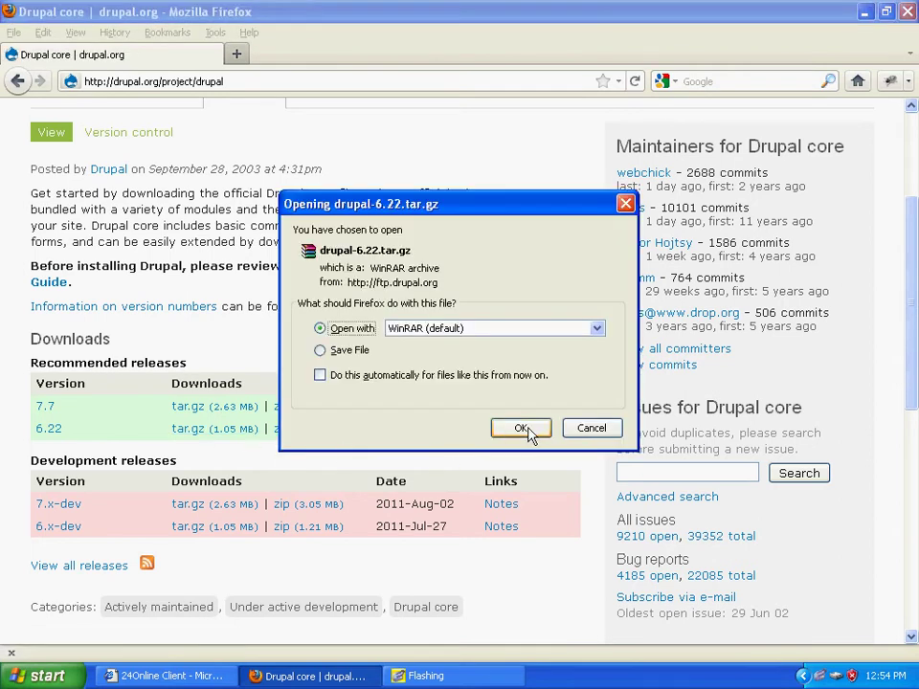
{"action": "left_click", "coordinate": [347, 352]}
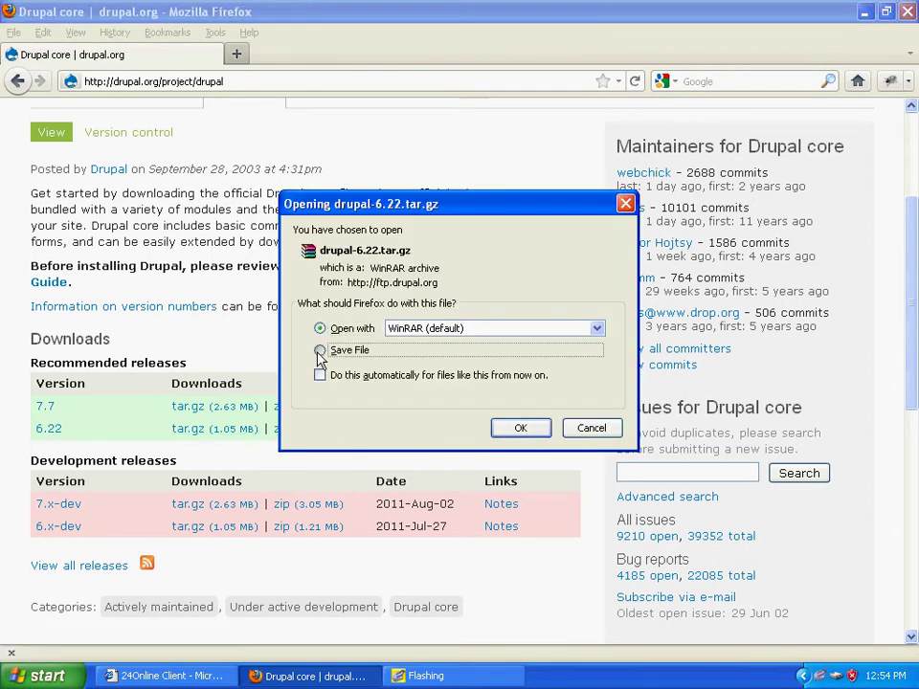
{"action": "left_click", "coordinate": [522, 429]}
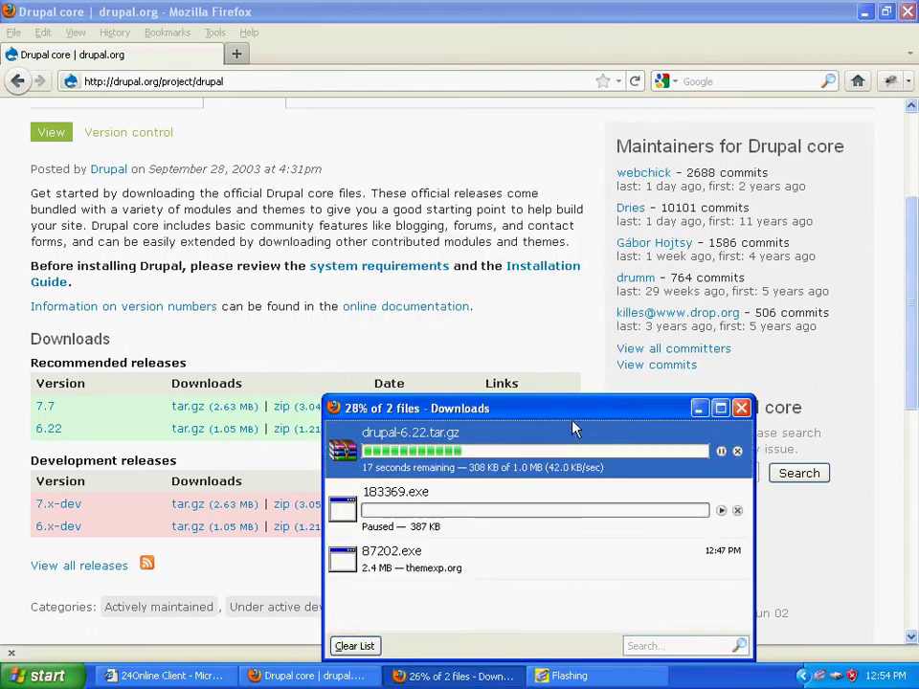
{"action": "left_click_drag", "start_coordinate": [574, 394], "coordinate": [544, 213]}
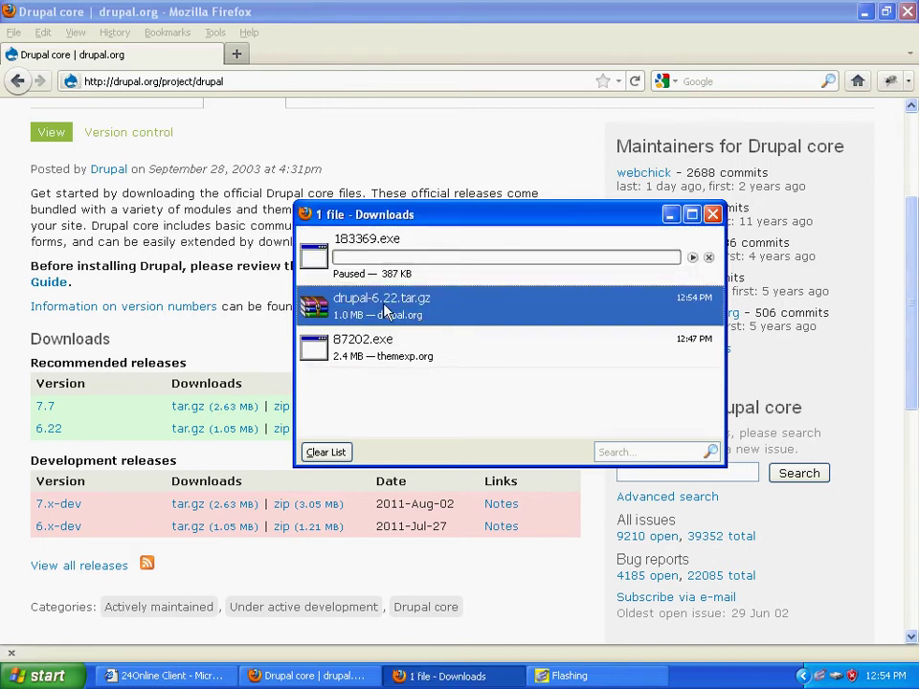
Step: Open the archive's containing folder and use Extract Here on drupal-6.22.tar.gz
{"action": "right_click", "coordinate": [384, 312]}
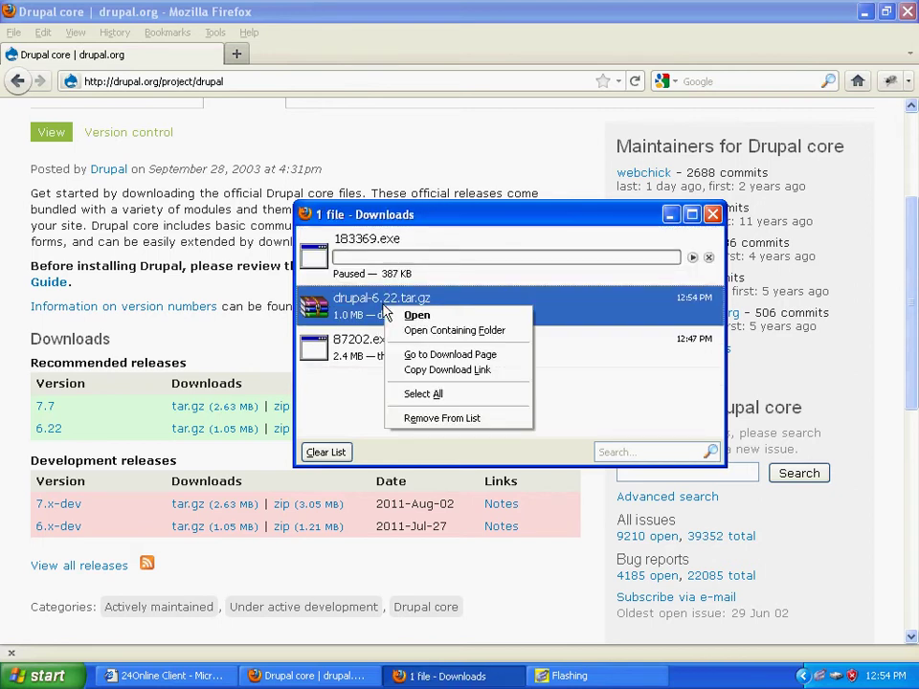
{"action": "left_click", "coordinate": [457, 331]}
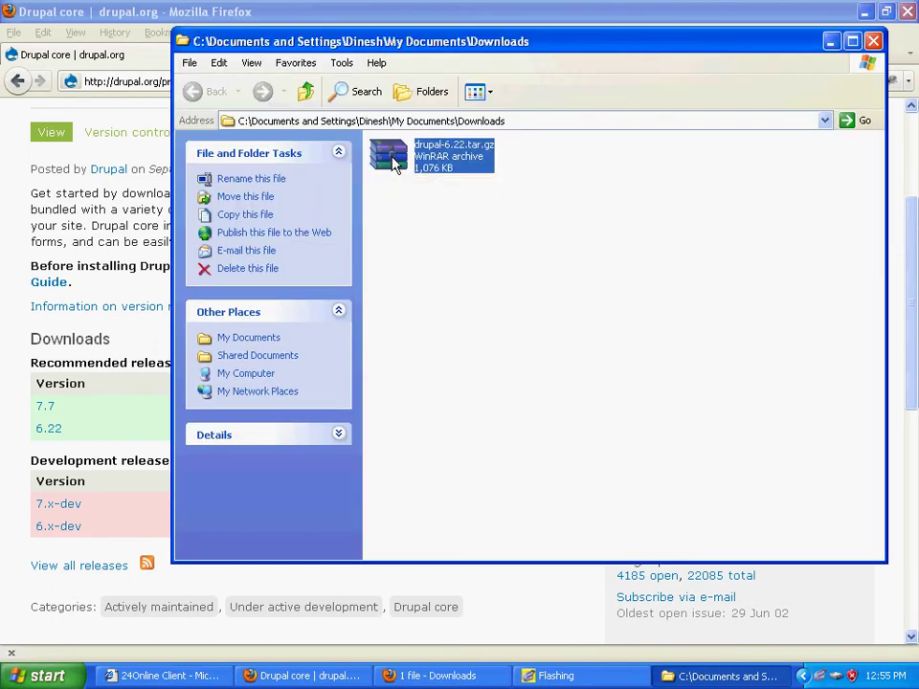
{"action": "right_click", "coordinate": [393, 165]}
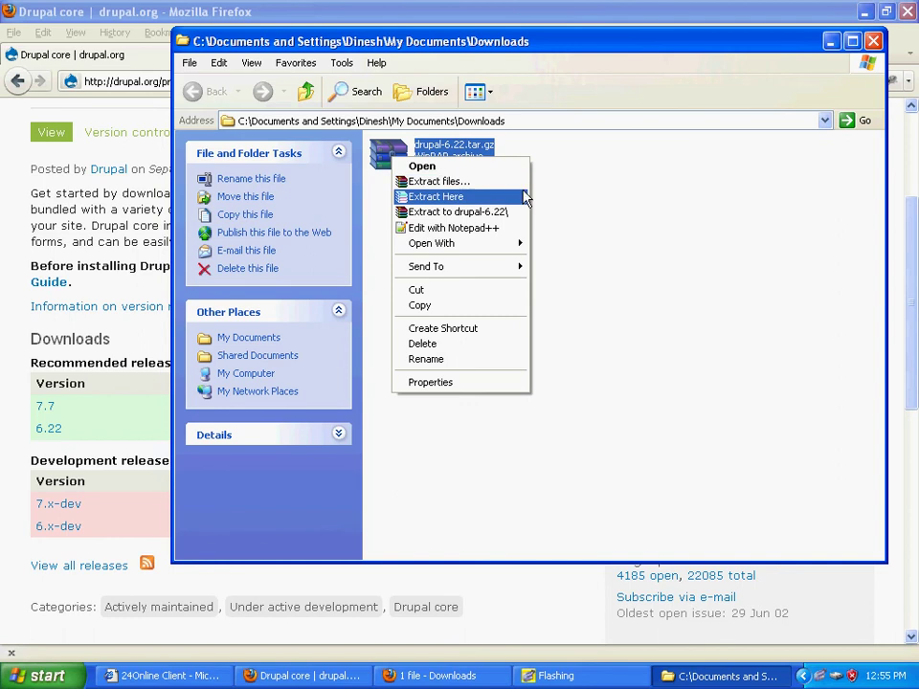
{"action": "left_click", "coordinate": [603, 222]}
{"action": "left_click", "coordinate": [468, 191]}
{"action": "left_click", "coordinate": [406, 158]}
{"action": "right_click", "coordinate": [407, 162]}
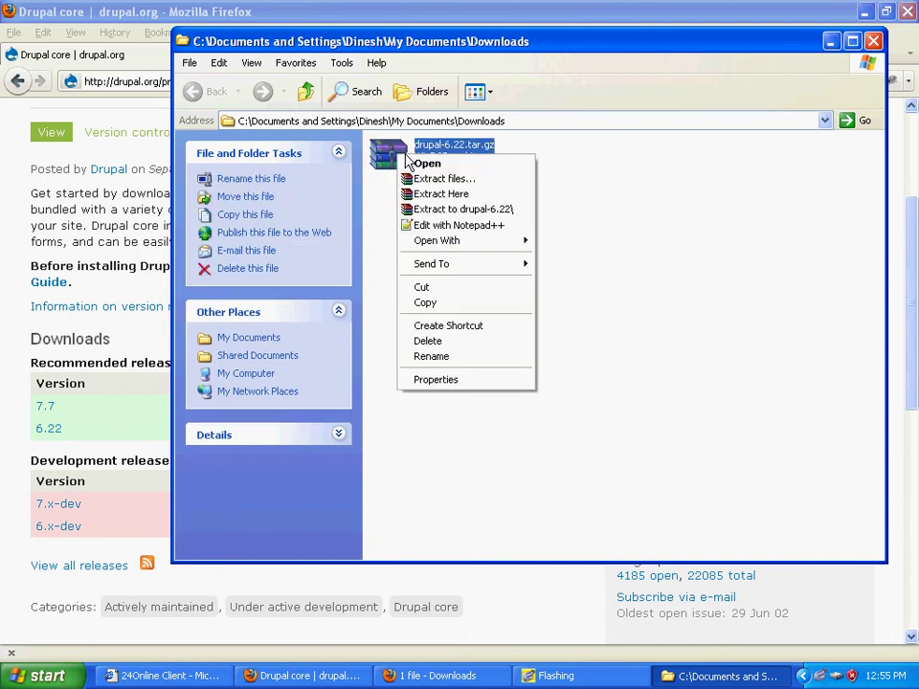
{"action": "left_click", "coordinate": [466, 195]}
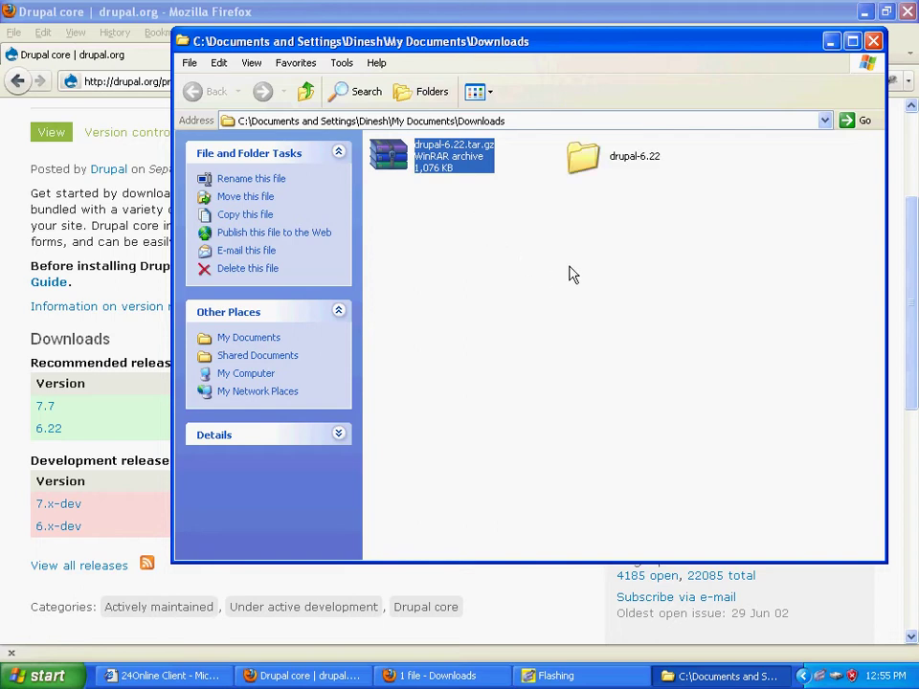
Step: Rename the extracted drupal-6.22 folder to mynewsite
{"action": "left_click", "coordinate": [634, 165]}
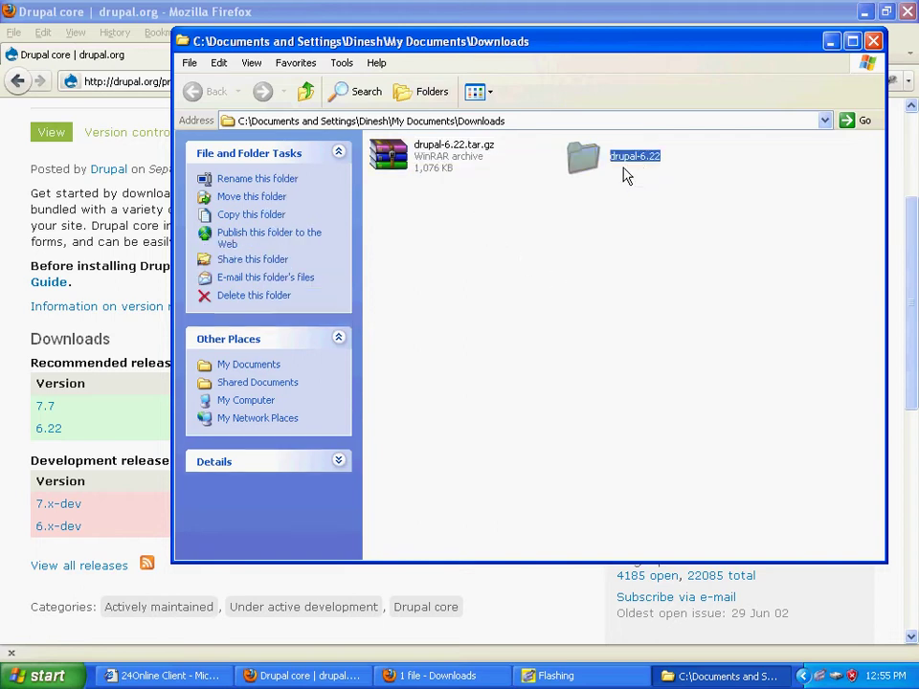
{"action": "left_click", "coordinate": [632, 166]}
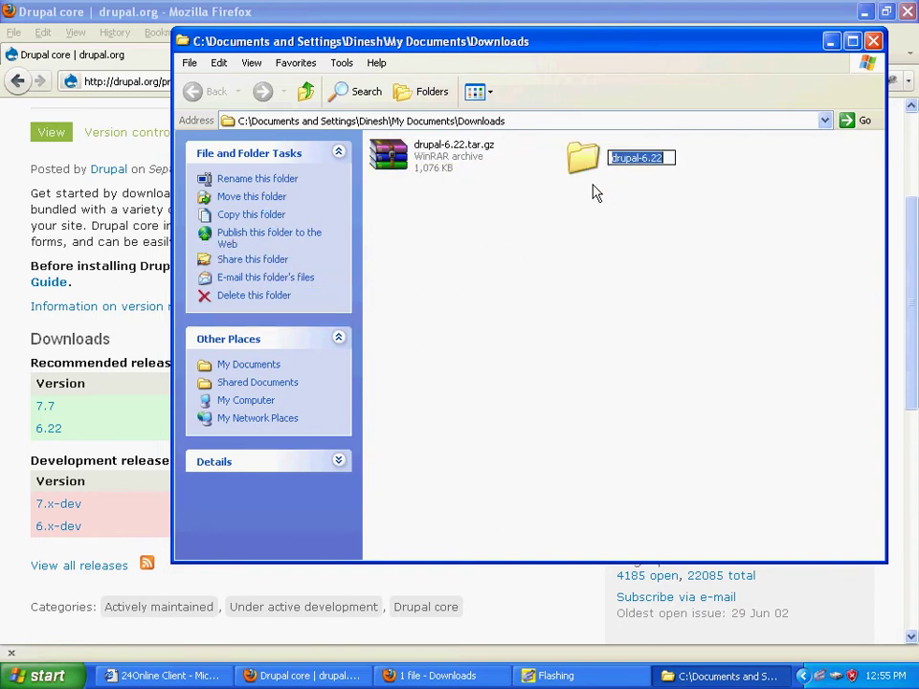
{"action": "left_click", "coordinate": [611, 260]}
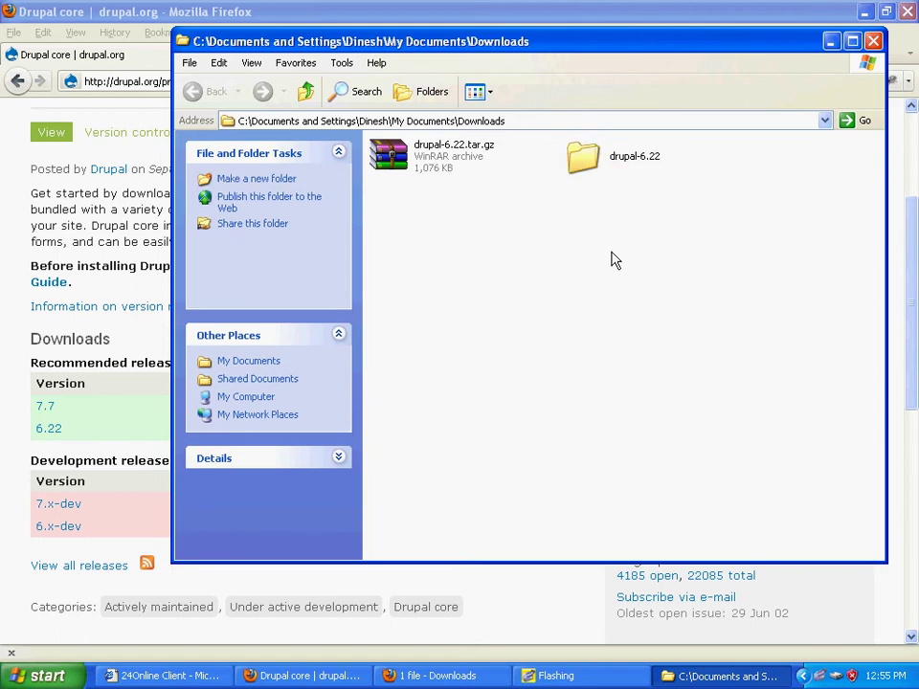
{"action": "left_click", "coordinate": [641, 163]}
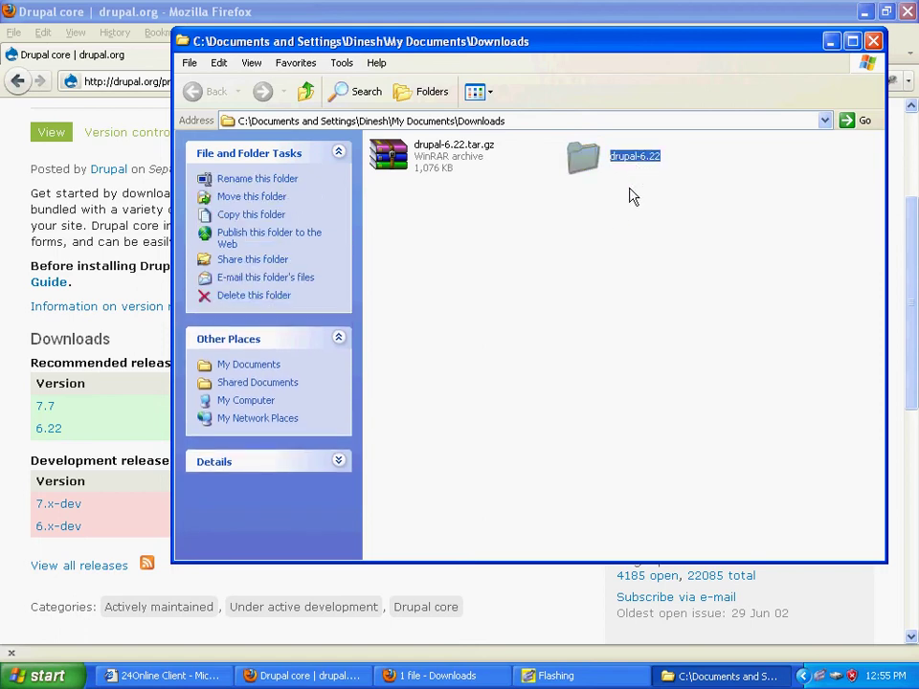
{"action": "left_click", "coordinate": [637, 164]}
{"action": "left_click_drag", "start_coordinate": [661, 161], "coordinate": [603, 169]}
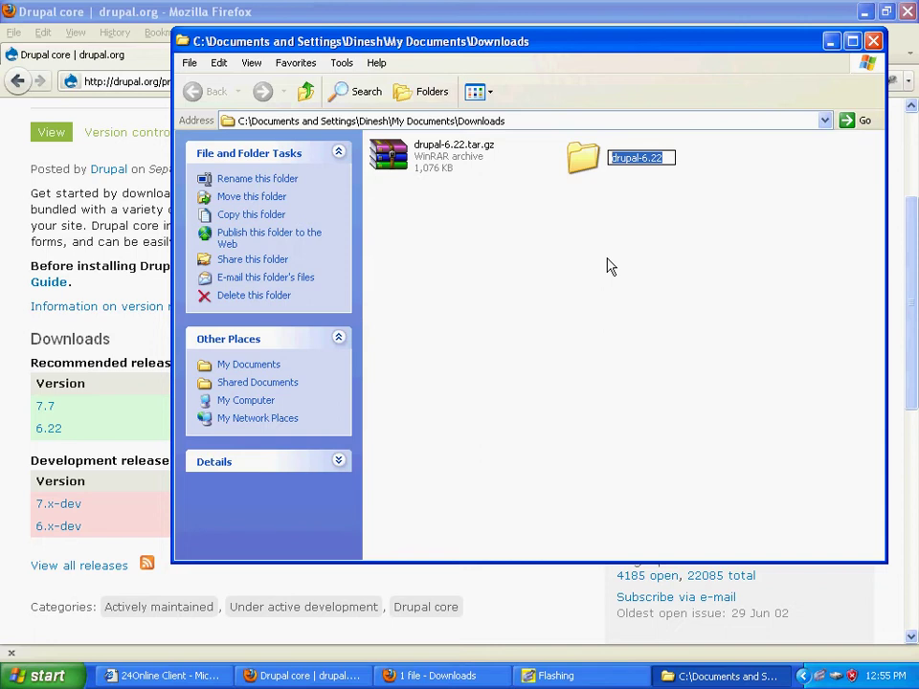
{"action": "type", "text": "myne"}
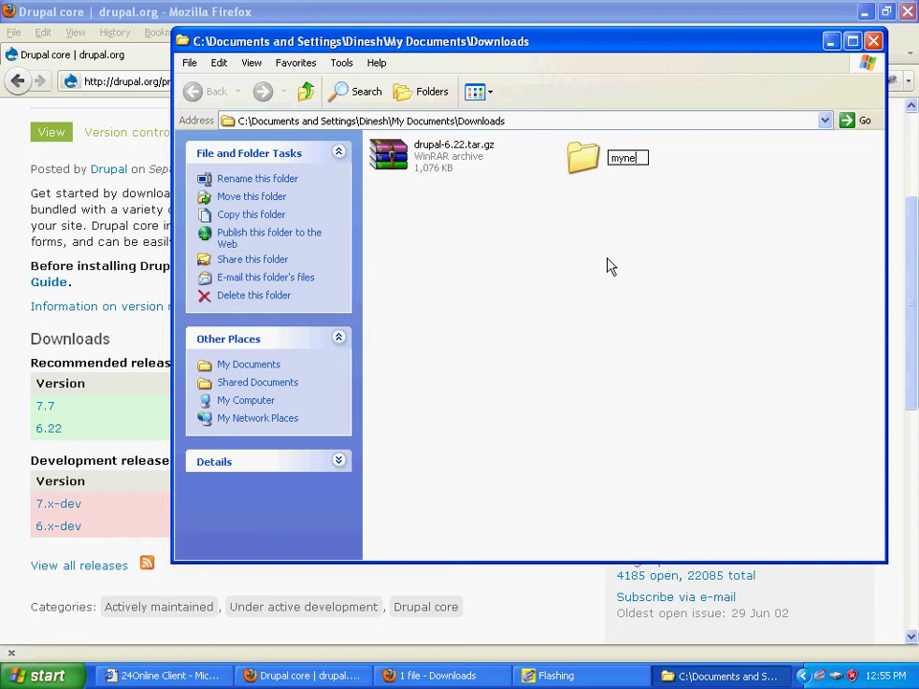
{"action": "type", "text": "wsite"}
{"action": "key", "text": "Return"}
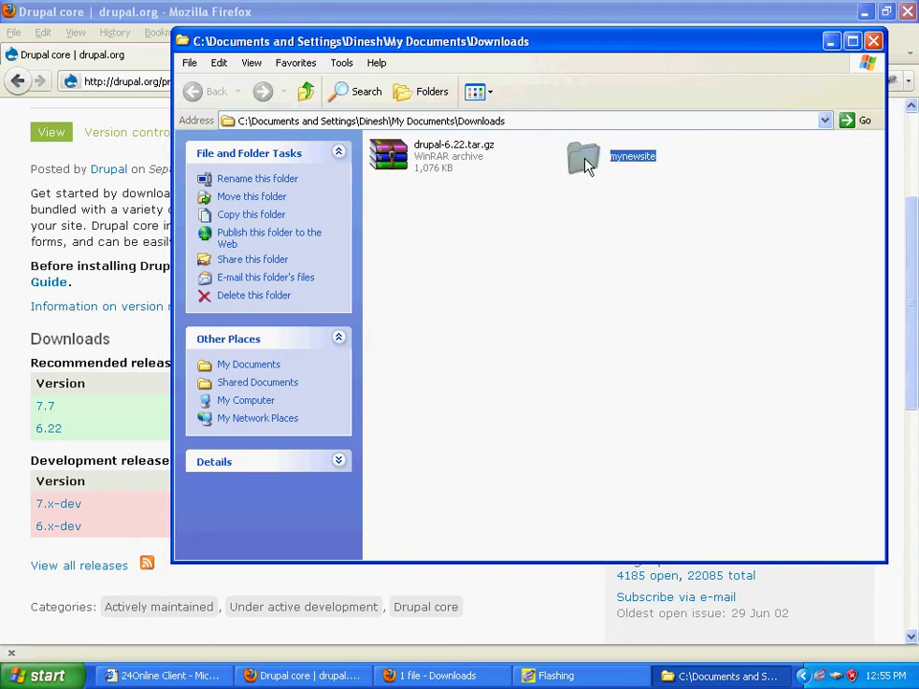
Step: Copy the mynewsite folder to the clipboard
{"action": "right_click", "coordinate": [585, 168]}
{"action": "left_click", "coordinate": [646, 350]}
{"action": "left_click", "coordinate": [804, 676]}
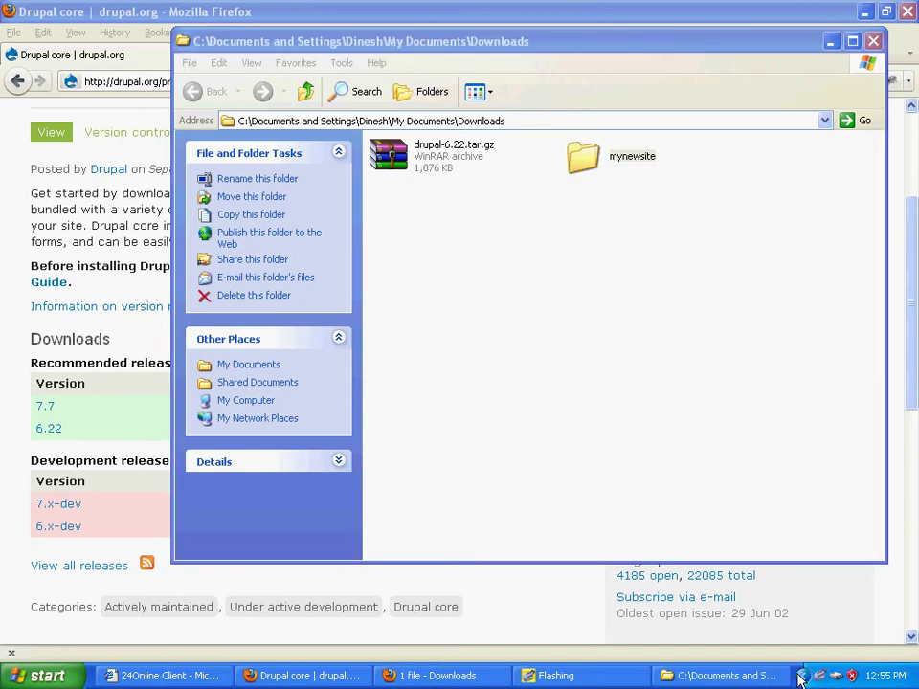
Step: Try starting the XAMPP Control Panel from the Start menu and dismiss the already-running error
{"action": "left_click", "coordinate": [43, 676]}
{"action": "mouse_move", "coordinate": [96, 613]}
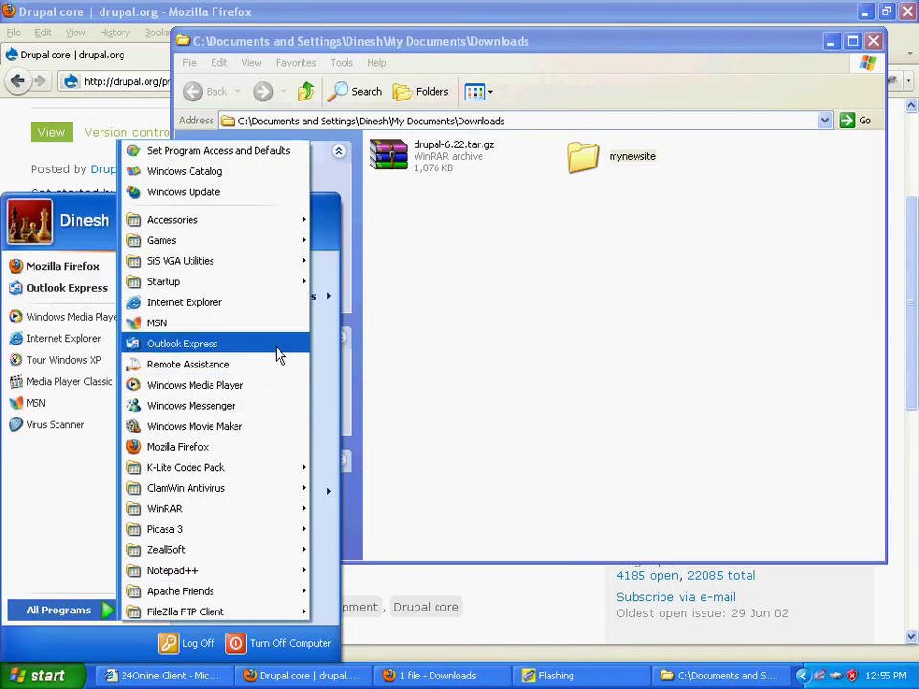
{"action": "mouse_move", "coordinate": [267, 233]}
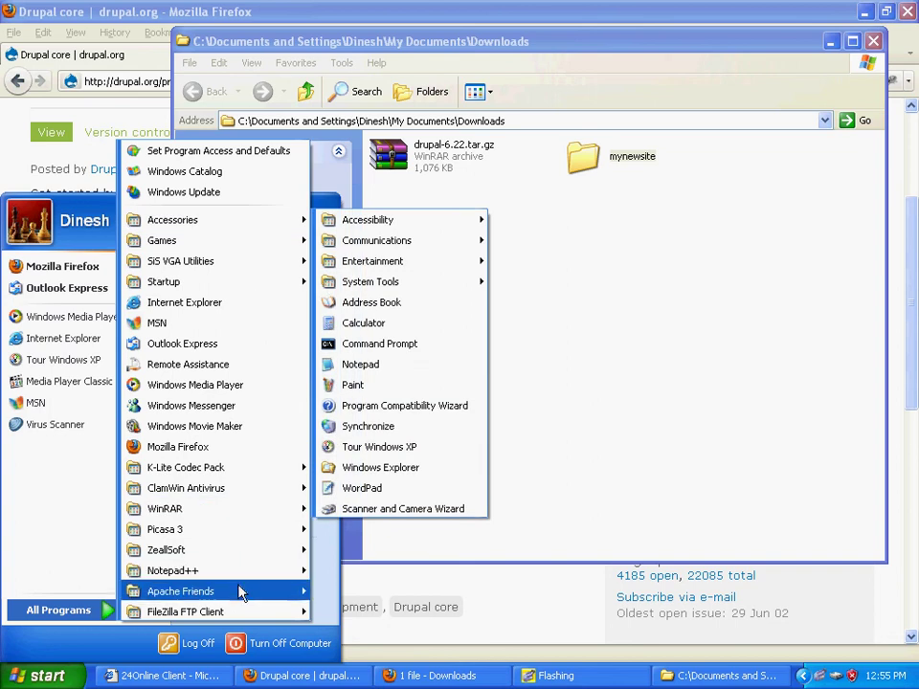
{"action": "mouse_move", "coordinate": [260, 593]}
{"action": "mouse_move", "coordinate": [363, 593]}
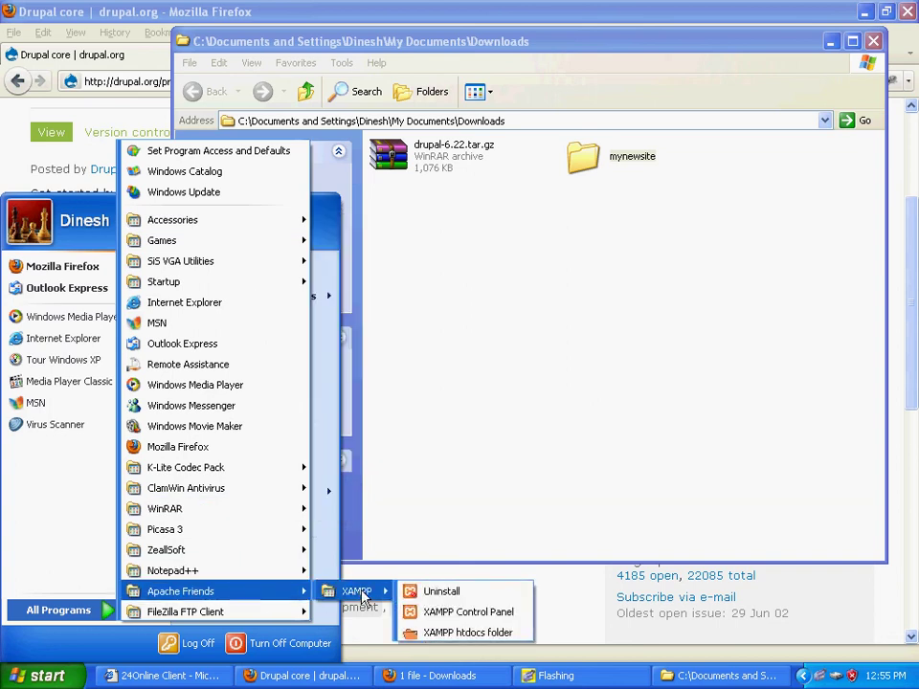
{"action": "left_click", "coordinate": [447, 612]}
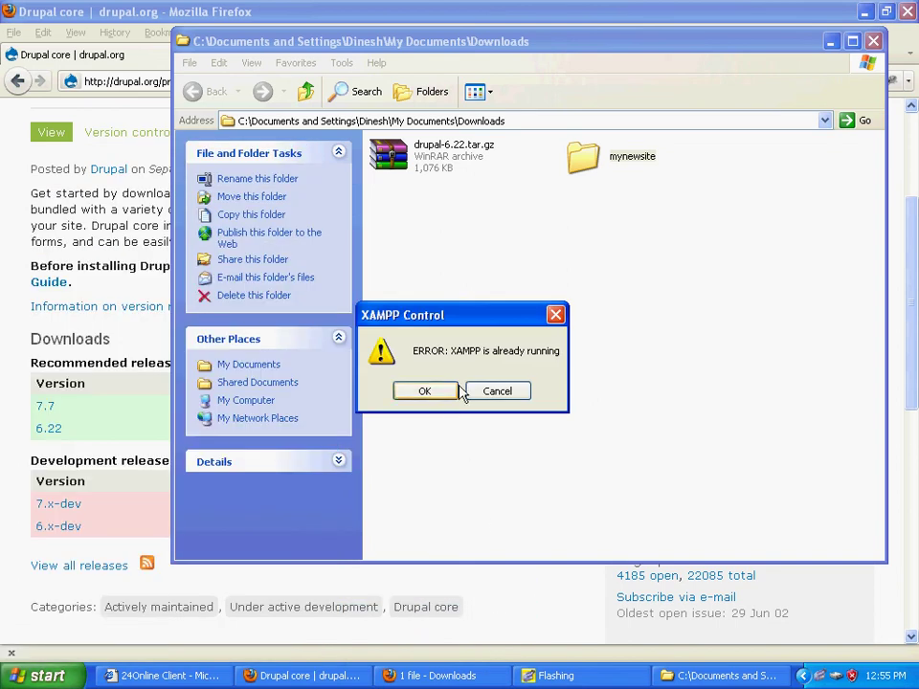
{"action": "left_click", "coordinate": [498, 392]}
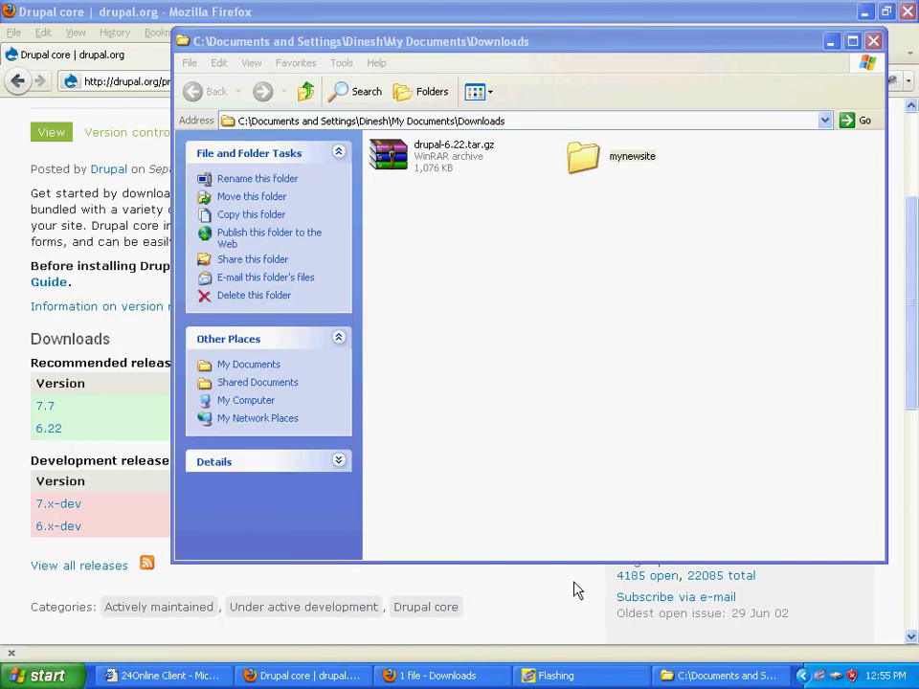
{"action": "left_click", "coordinate": [803, 676]}
Step: Paste mynewsite into C:\xampp\htdocs, then start a blank Firefox tab
{"action": "left_click", "coordinate": [11, 679]}
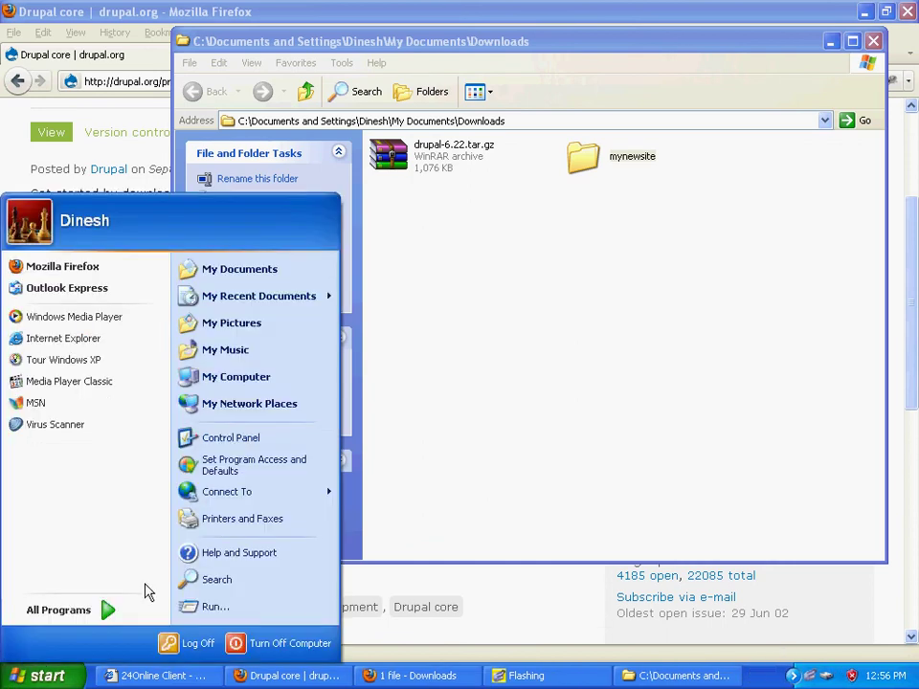
{"action": "left_click", "coordinate": [281, 386]}
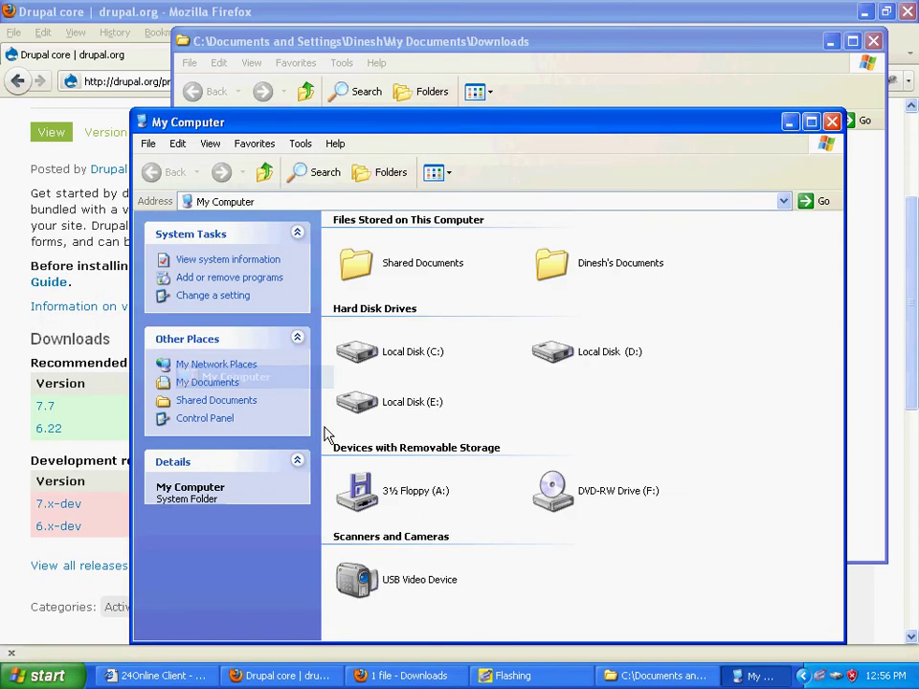
{"action": "double_click", "coordinate": [386, 353]}
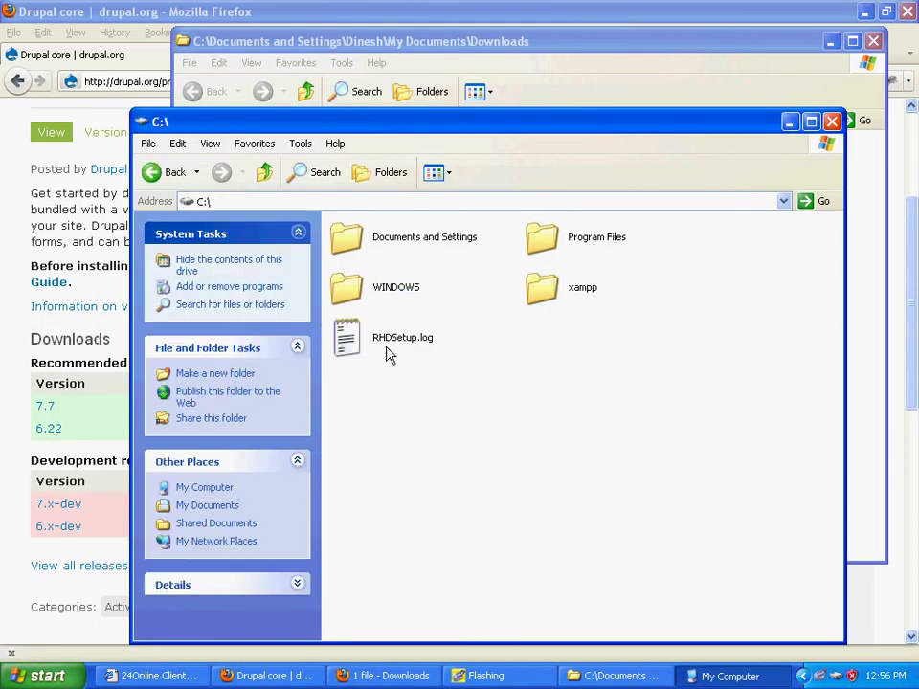
{"action": "double_click", "coordinate": [548, 297]}
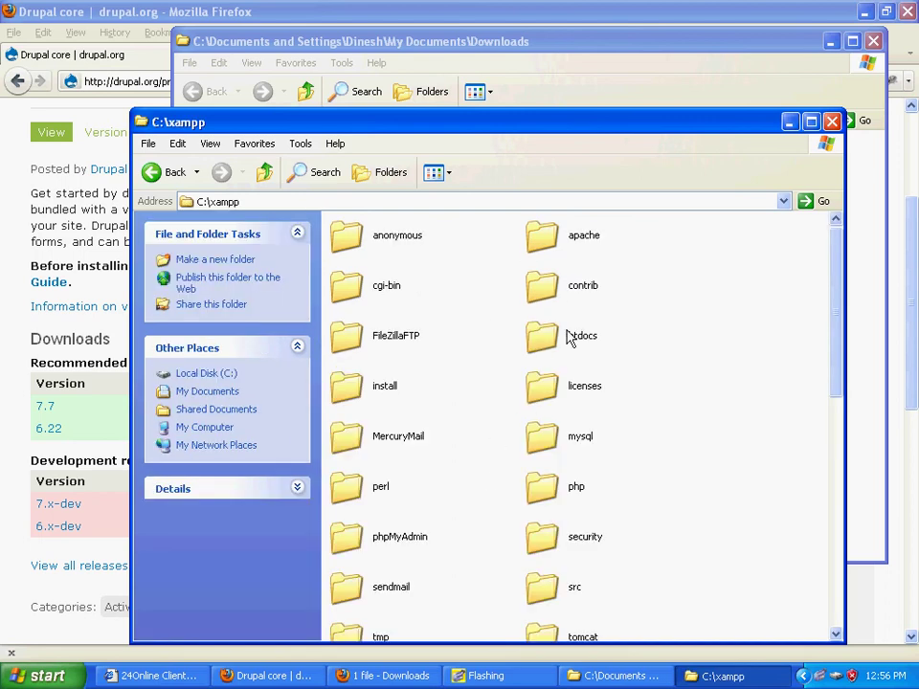
{"action": "double_click", "coordinate": [551, 339]}
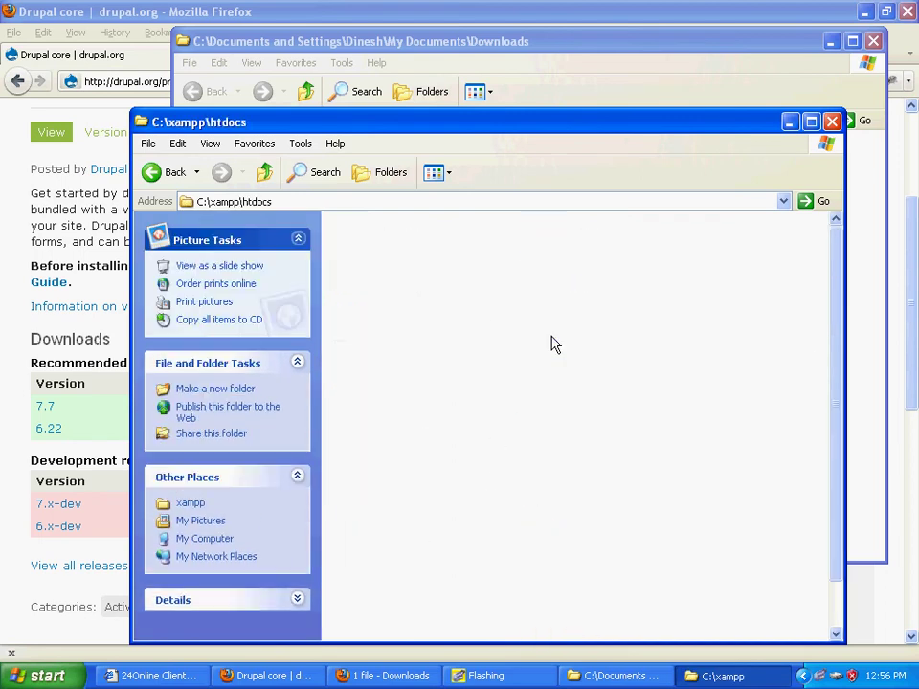
{"action": "scroll", "coordinate": [536, 479], "scroll_direction": "down", "scroll_amount": 1}
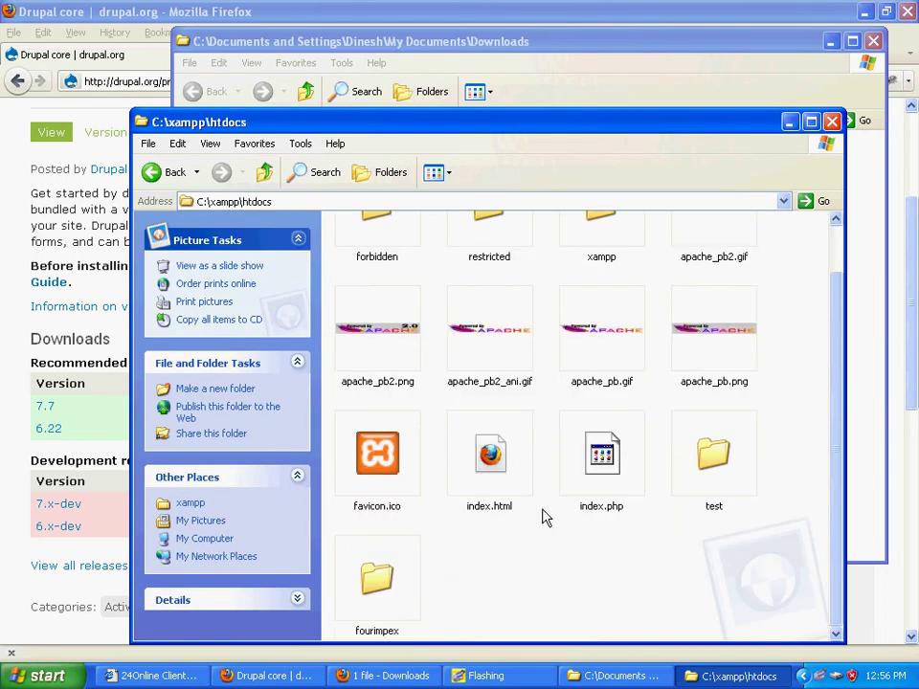
{"action": "right_click", "coordinate": [490, 583]}
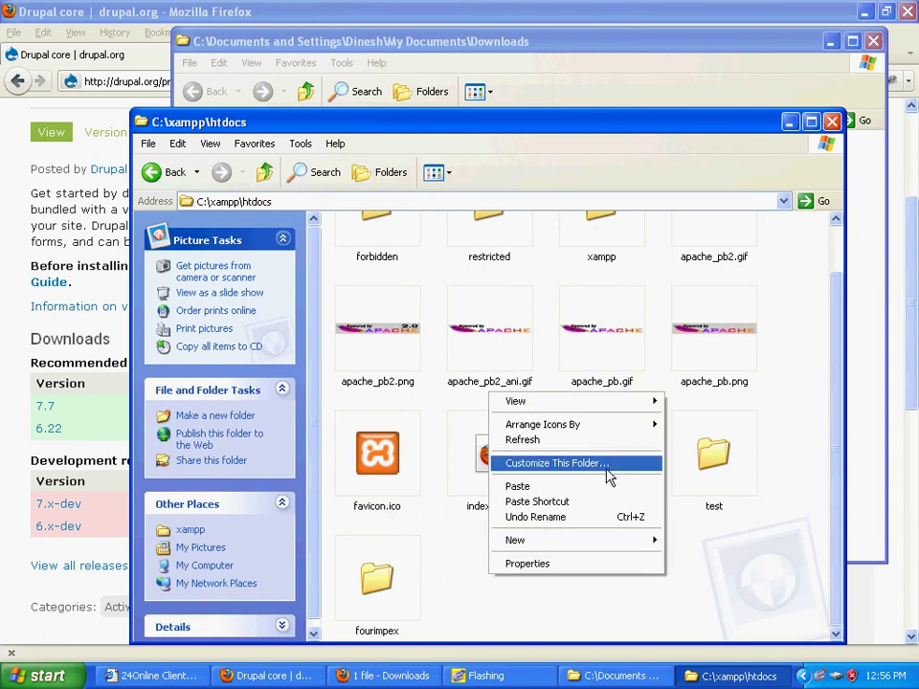
{"action": "left_click", "coordinate": [592, 488]}
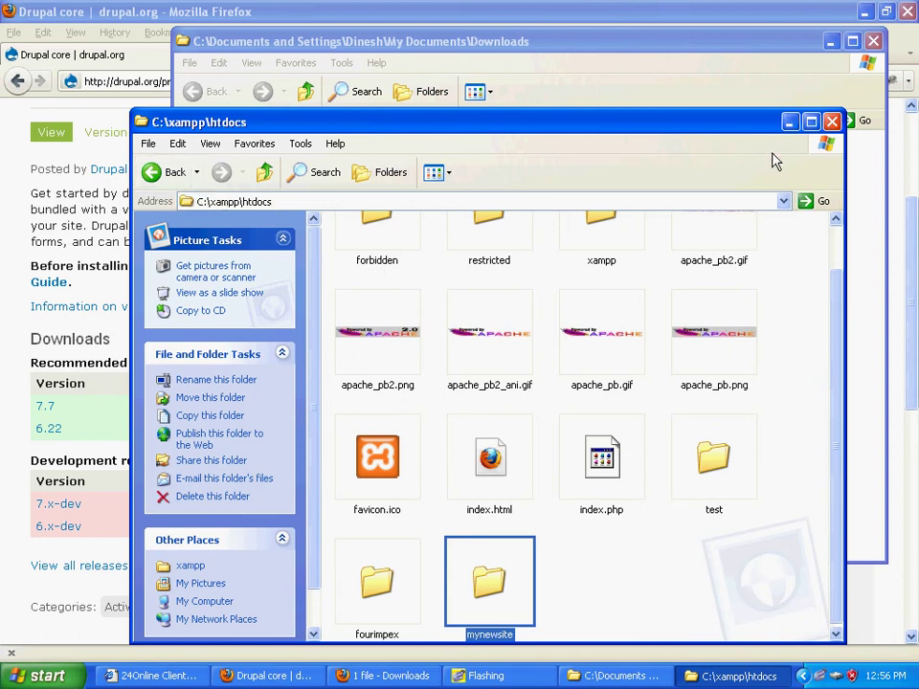
{"action": "left_click", "coordinate": [902, 267]}
{"action": "left_click", "coordinate": [237, 53]}
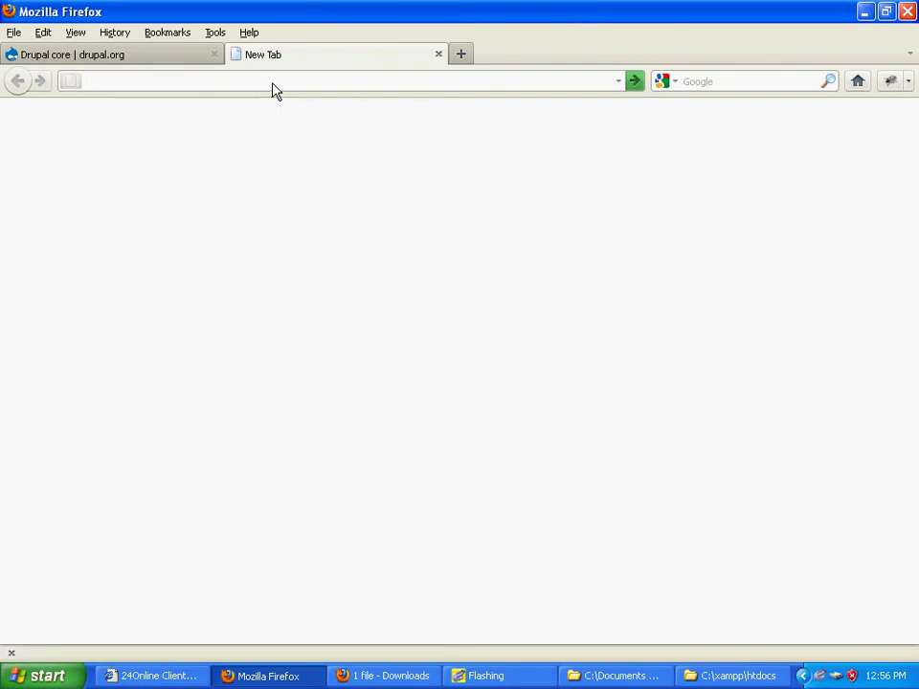
{"action": "type", "text": "loca"}
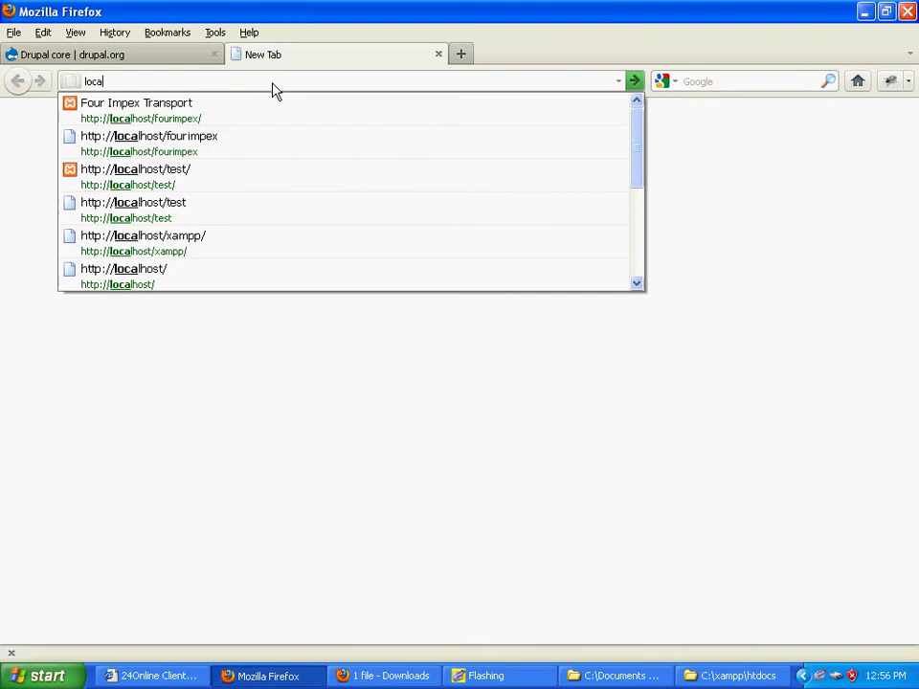
{"action": "key", "text": "Down"}
{"action": "key", "text": "BackSpace"}
{"action": "key", "text": "BackSpace"}
{"action": "key", "text": "BackSpace"}
{"action": "key", "text": "BackSpace"}
{"action": "key", "text": "BackSpace"}
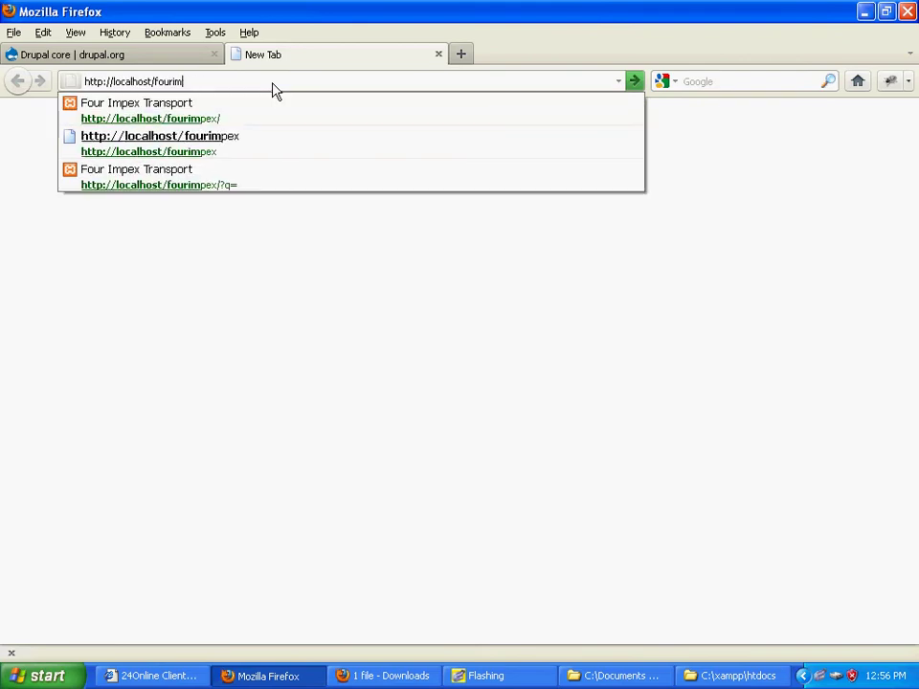
{"action": "key", "text": "BackSpace"}
{"action": "key", "text": "BackSpace"}
{"action": "key", "text": "BackSpace"}
{"action": "key", "text": "BackSpace"}
{"action": "key", "text": "BackSpace"}
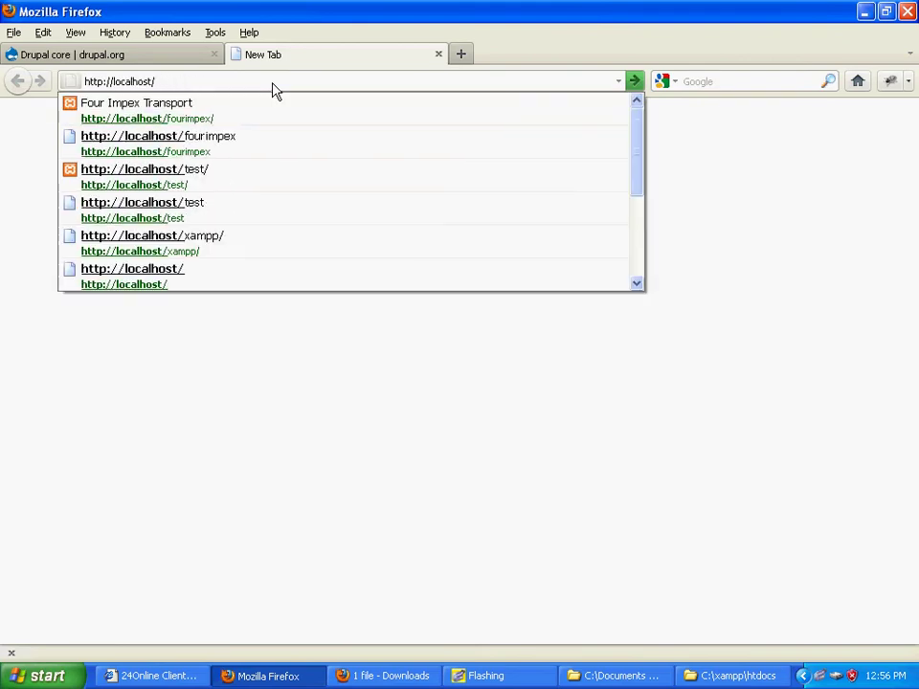
{"action": "type", "text": "mynewsite"}
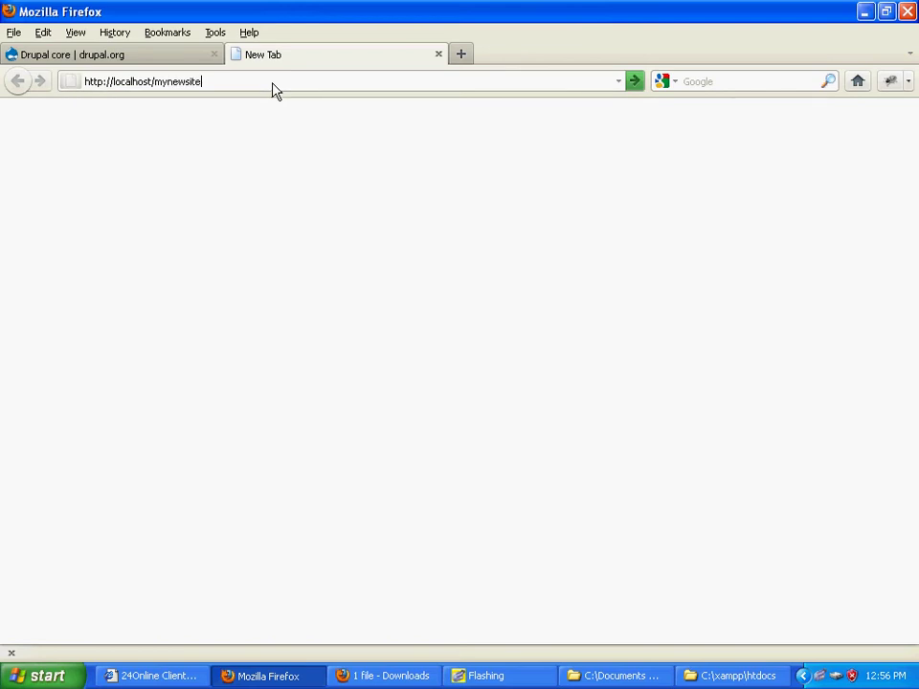
{"action": "key", "text": "Return"}
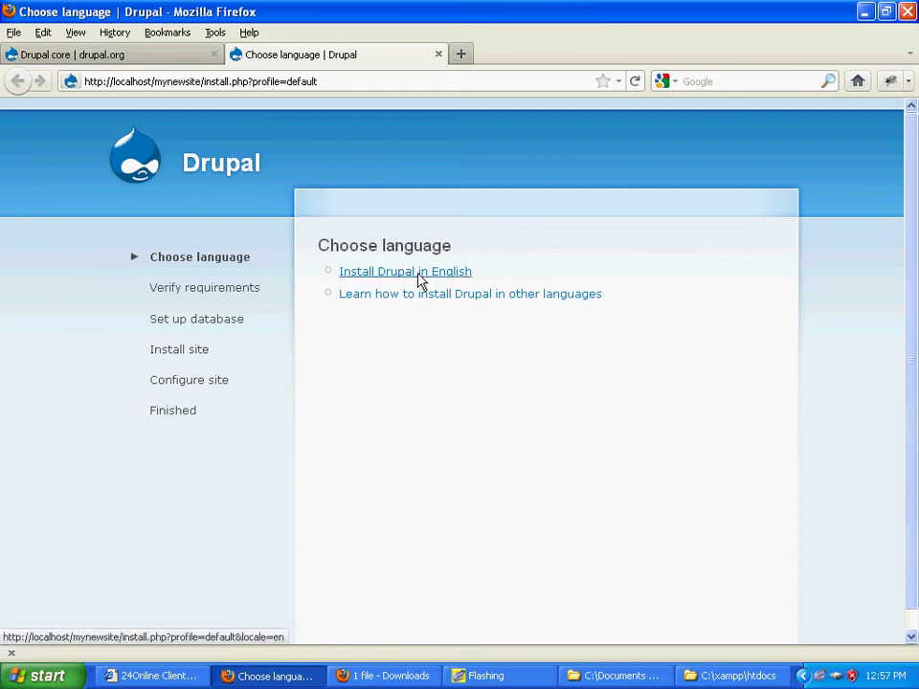
{"action": "left_click", "coordinate": [419, 275]}
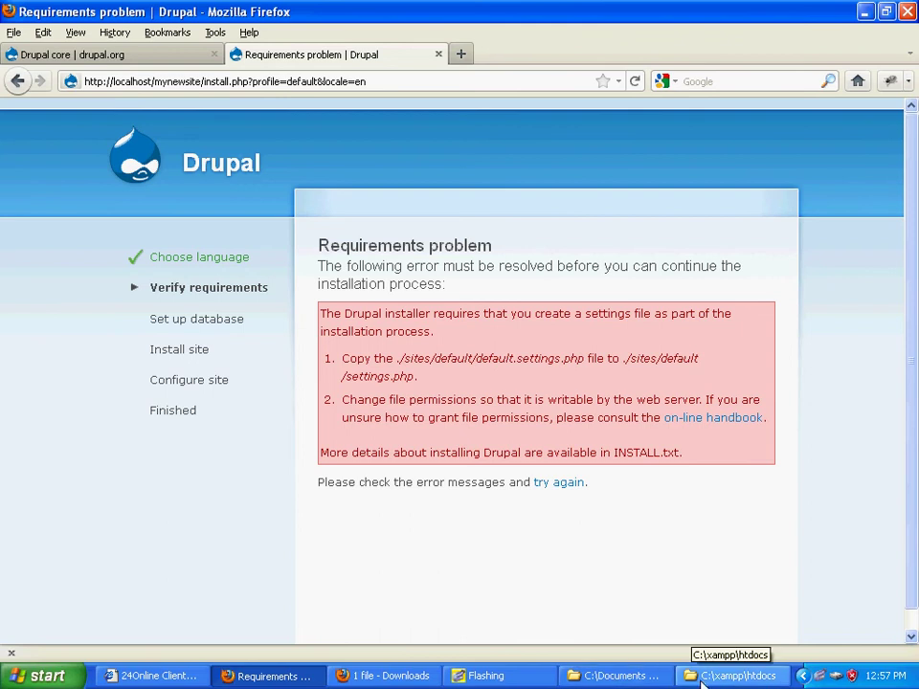
Step: Close the Downloads window and browse htdocs to mynewsite\sites\default
{"action": "left_click", "coordinate": [622, 676]}
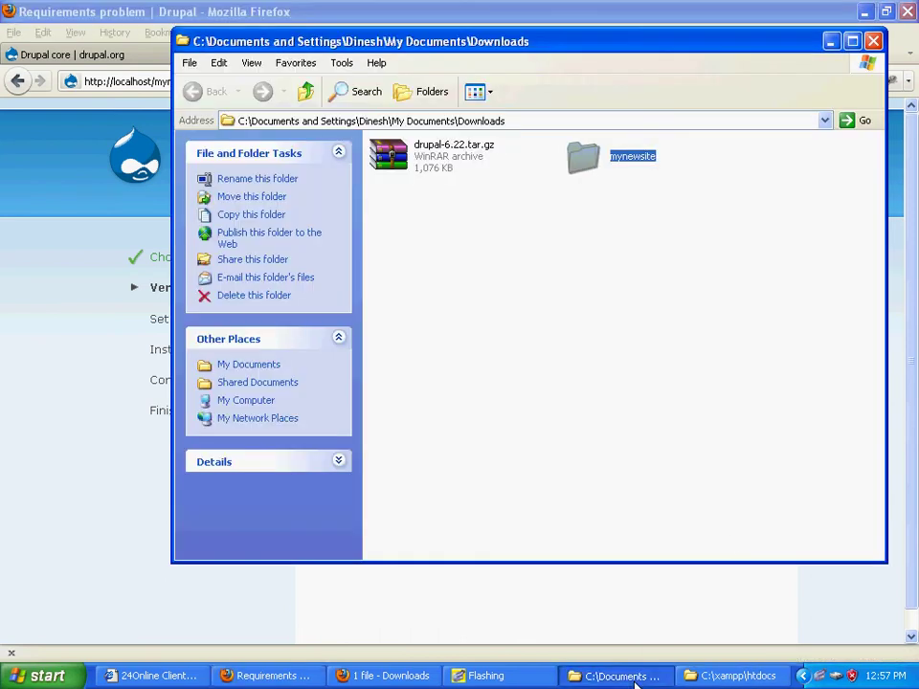
{"action": "left_click", "coordinate": [874, 41]}
{"action": "left_click", "coordinate": [713, 675]}
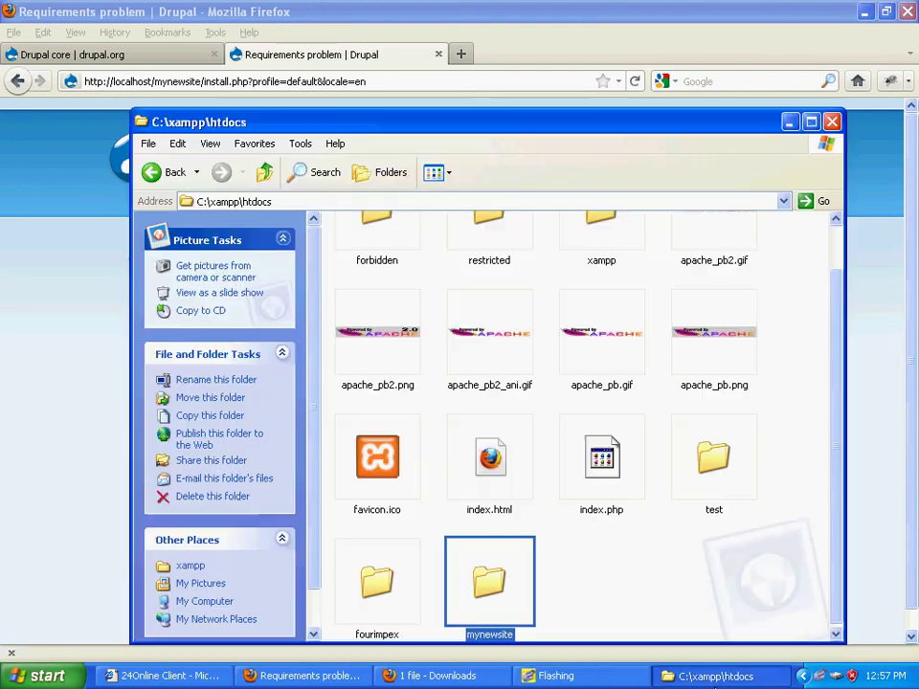
{"action": "double_click", "coordinate": [492, 594]}
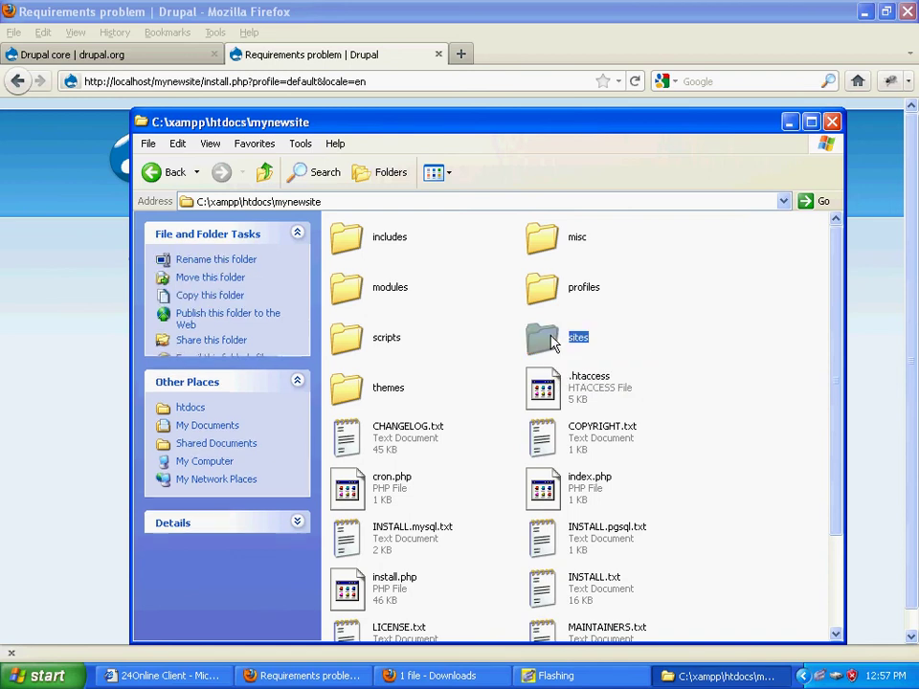
{"action": "double_click", "coordinate": [553, 341]}
{"action": "double_click", "coordinate": [537, 231]}
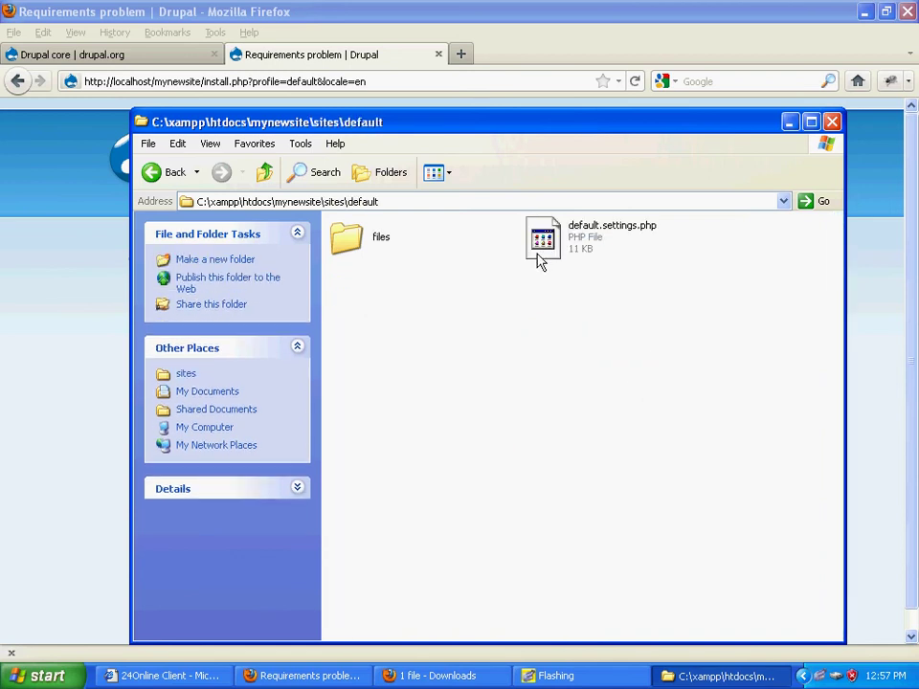
Step: Copy default.settings.php into the files subfolder
{"action": "left_click", "coordinate": [543, 239]}
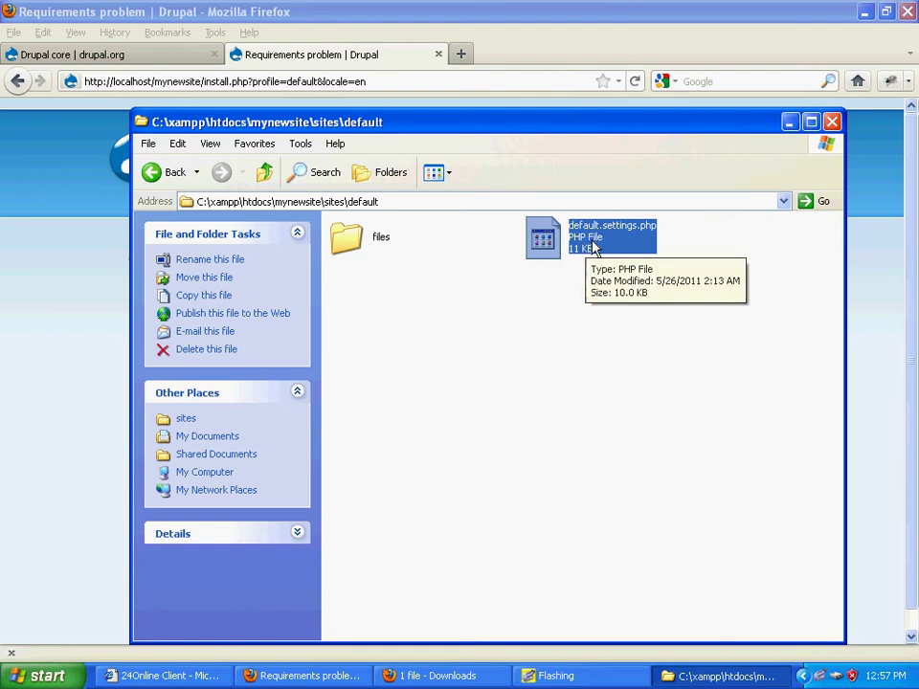
{"action": "right_click", "coordinate": [559, 244]}
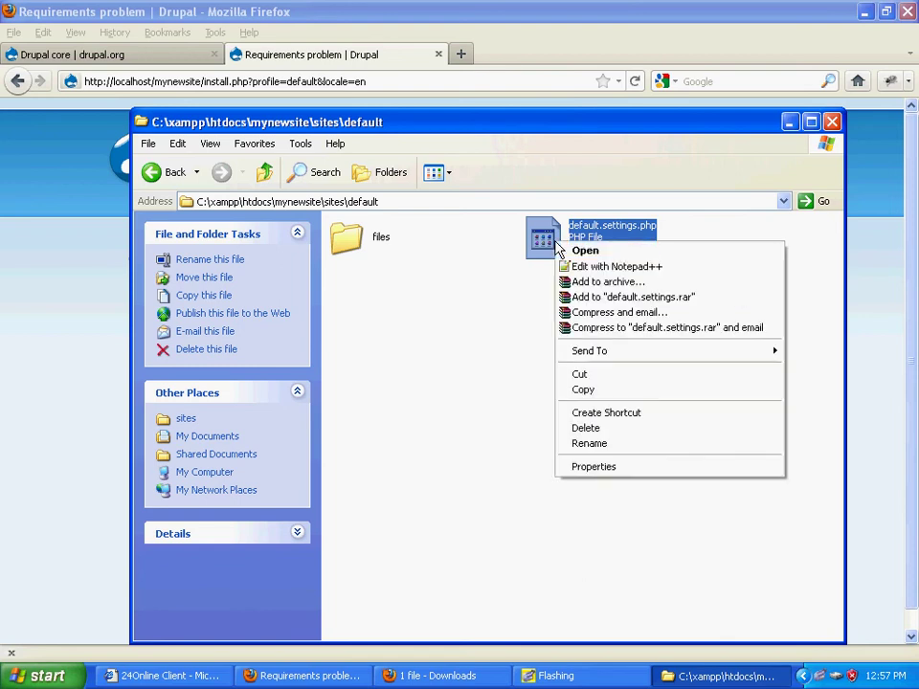
{"action": "left_click", "coordinate": [630, 390]}
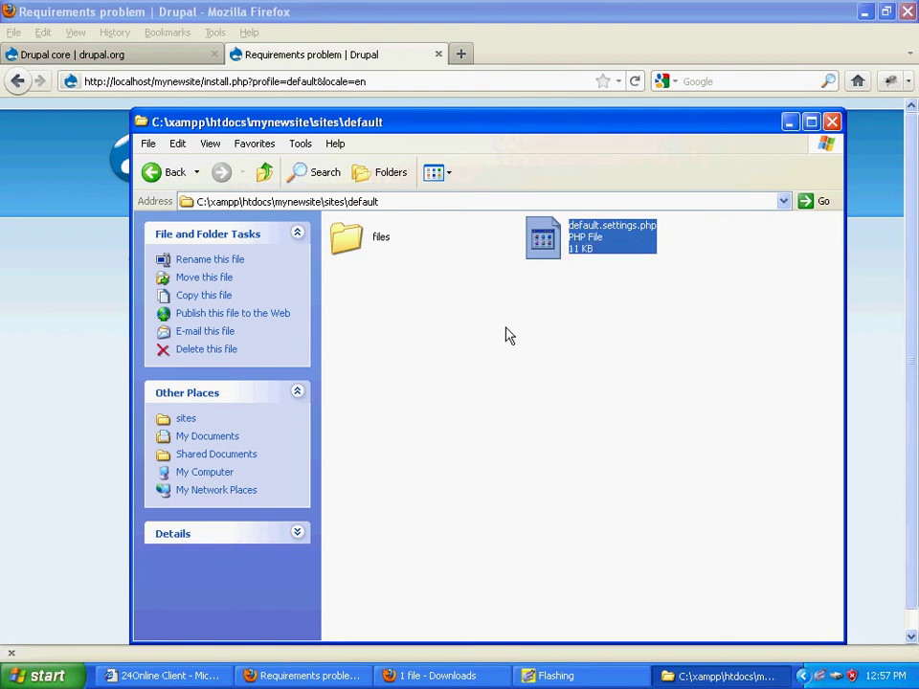
{"action": "double_click", "coordinate": [349, 244]}
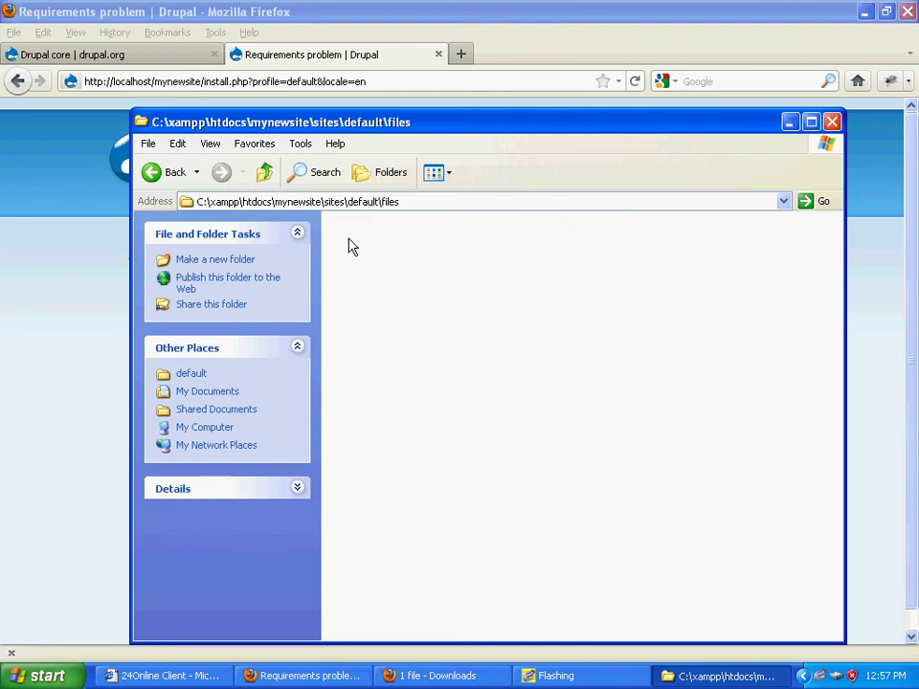
{"action": "right_click", "coordinate": [427, 299]}
{"action": "left_click", "coordinate": [525, 388]}
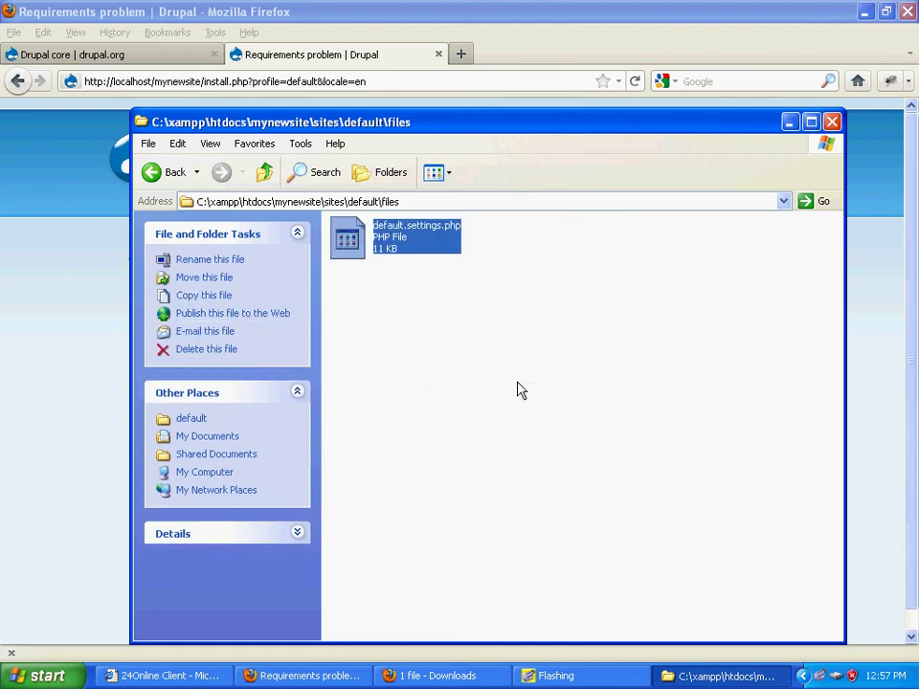
Step: Rename the pasted copy to settings.php by deleting the 'default.' prefix
{"action": "left_click", "coordinate": [410, 237]}
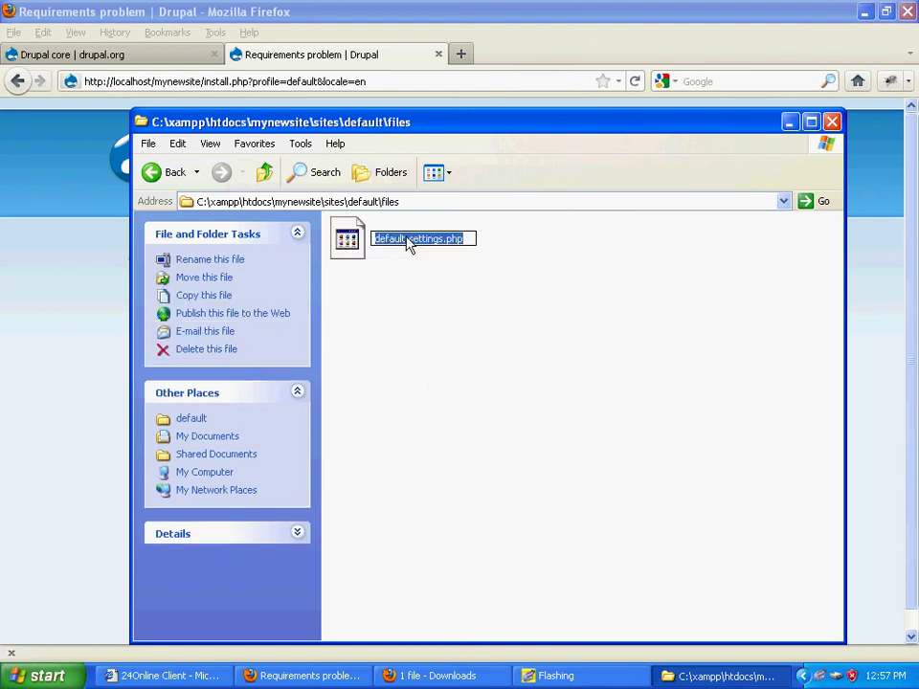
{"action": "left_click", "coordinate": [404, 240]}
{"action": "left_click_drag", "start_coordinate": [407, 240], "coordinate": [374, 239]}
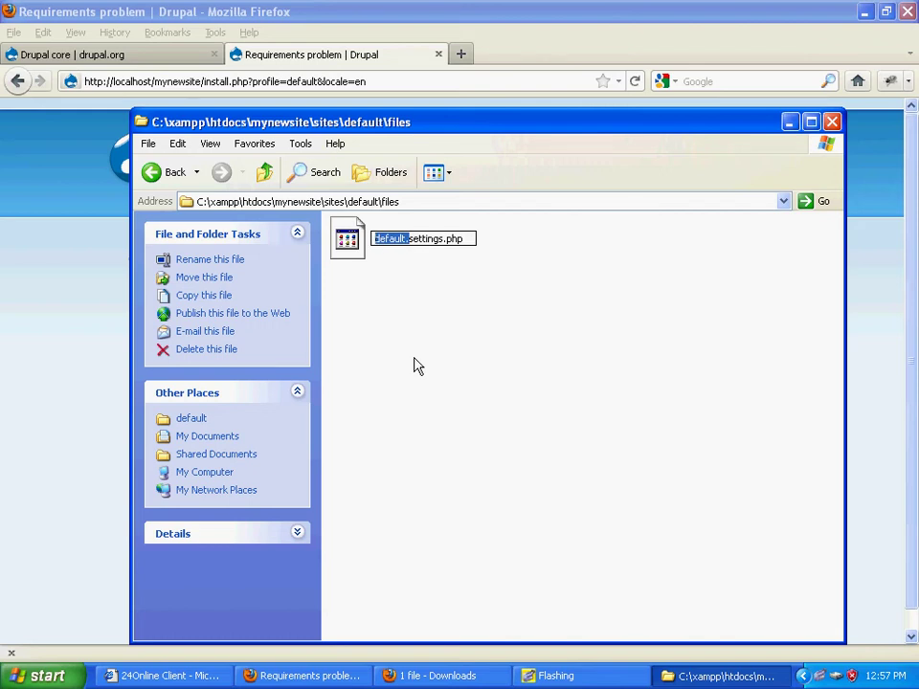
{"action": "key", "text": "Delete"}
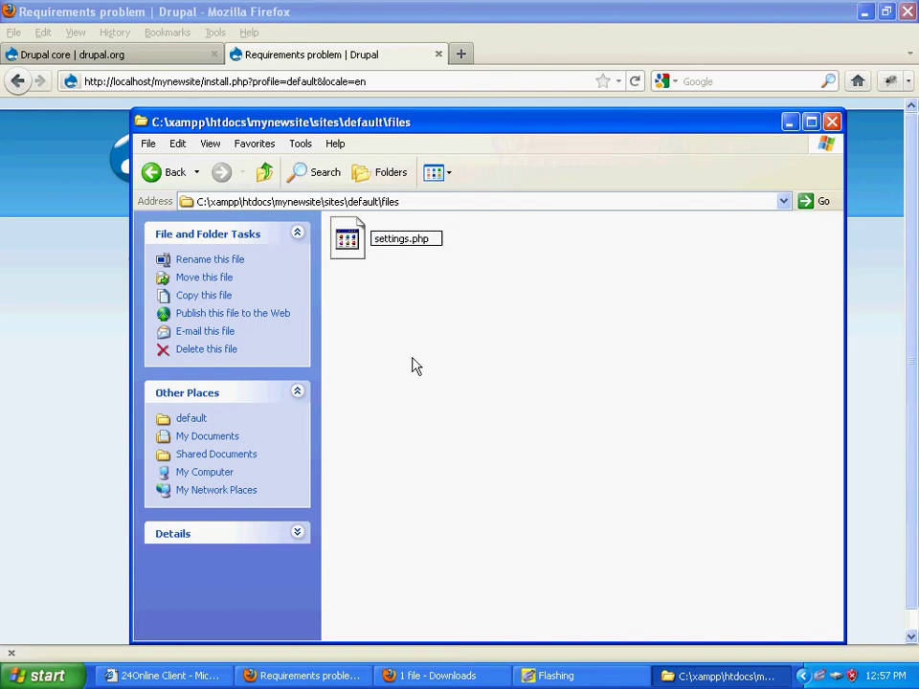
{"action": "left_click", "coordinate": [413, 365]}
{"action": "right_click", "coordinate": [349, 239]}
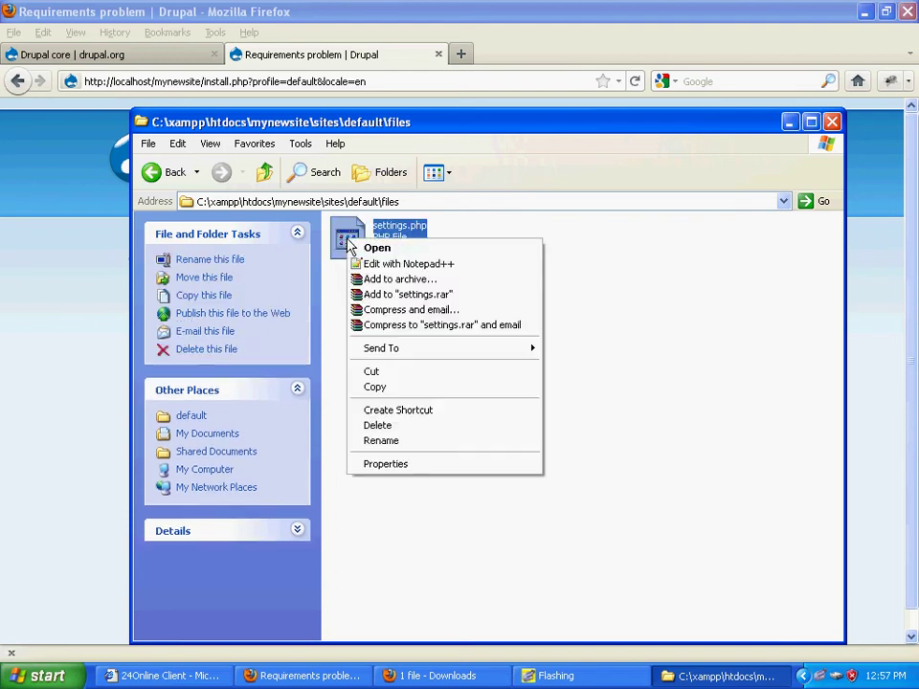
Step: Open settings.php in Notepad++ and scroll to the $db_url and $db_prefix lines
{"action": "left_click", "coordinate": [428, 265]}
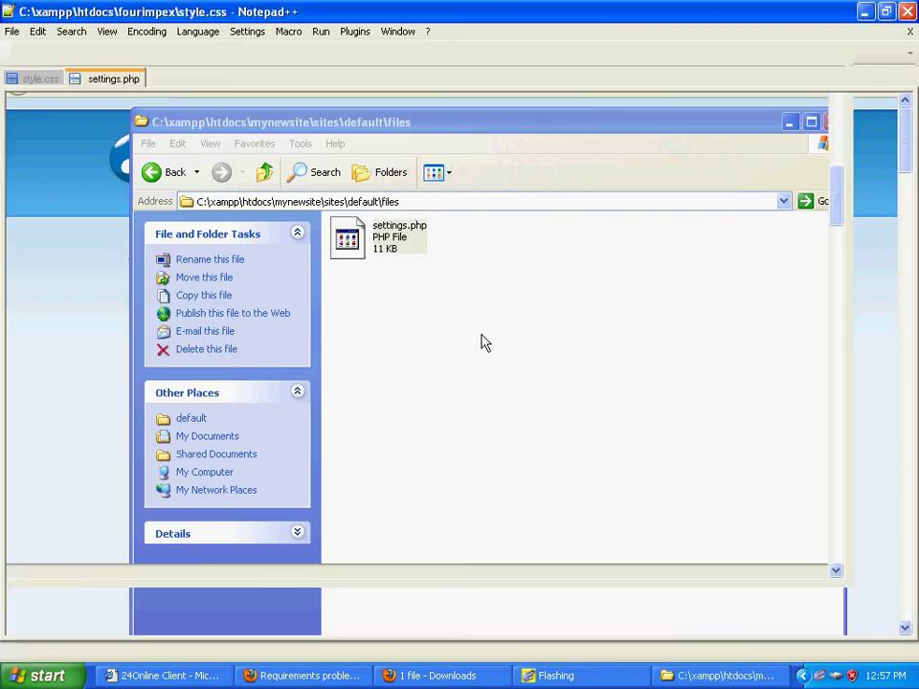
{"action": "scroll", "coordinate": [513, 359], "scroll_direction": "down", "scroll_amount": 3}
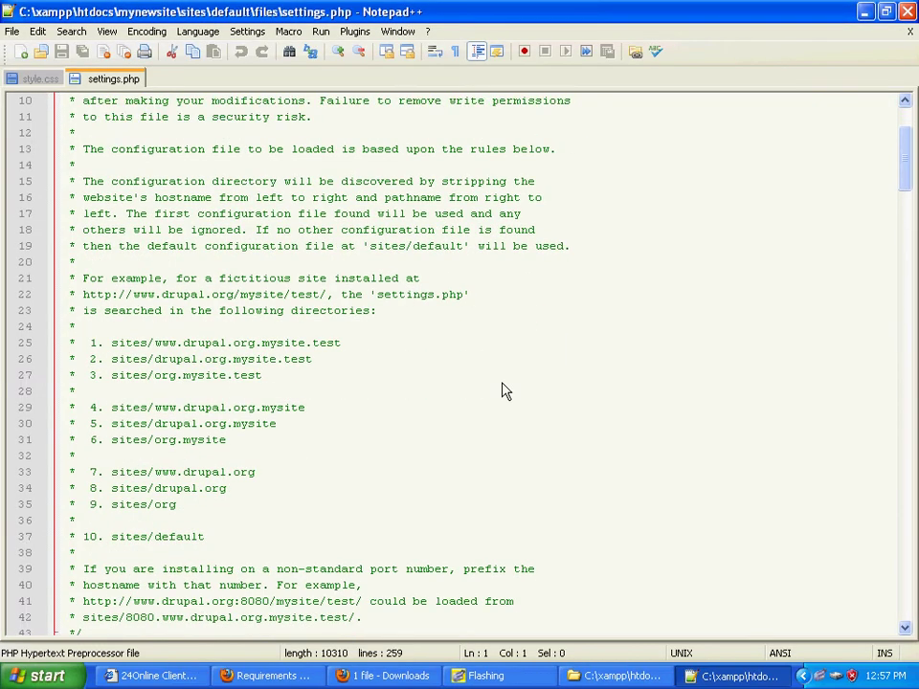
{"action": "scroll", "coordinate": [505, 391], "scroll_direction": "down", "scroll_amount": 16}
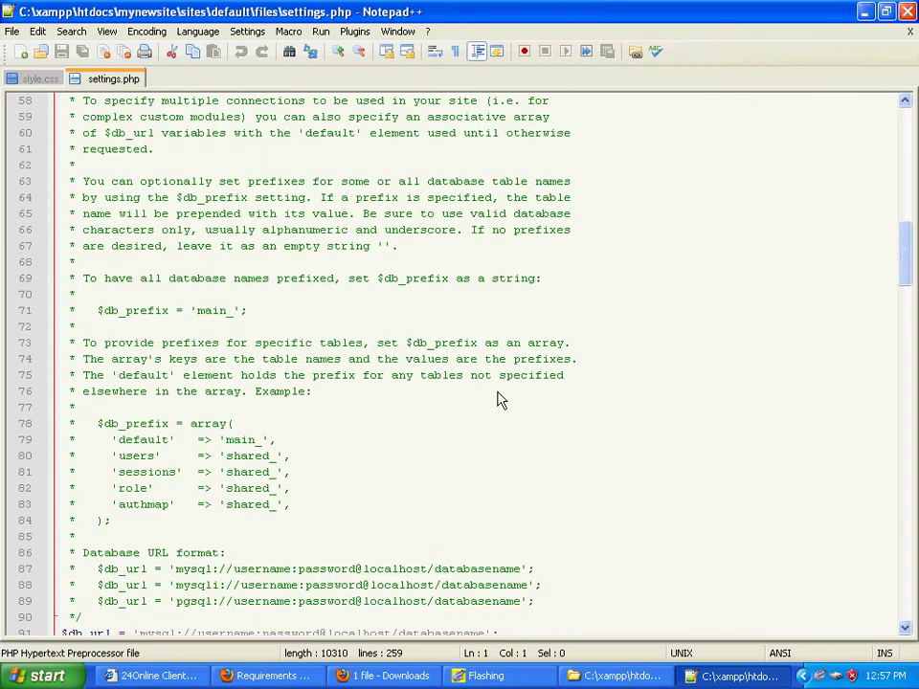
{"action": "scroll", "coordinate": [502, 400], "scroll_direction": "down", "scroll_amount": 3}
{"action": "scroll", "coordinate": [569, 343], "scroll_direction": "up", "scroll_amount": 5}
{"action": "scroll", "coordinate": [569, 342], "scroll_direction": "down", "scroll_amount": 4}
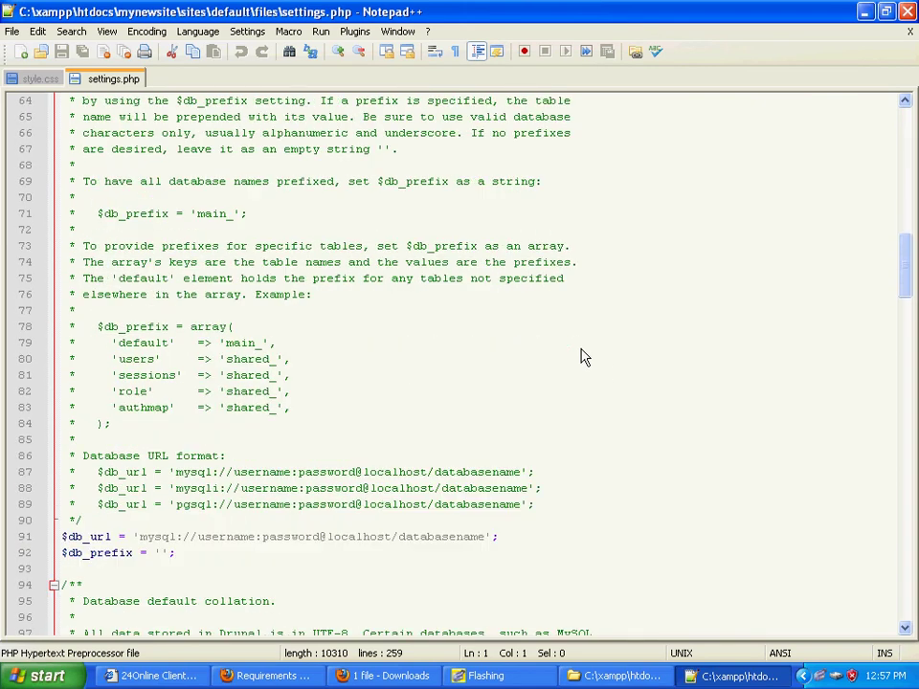
Step: Close Notepad++ and move settings.php from files up into sites\default
{"action": "left_click", "coordinate": [908, 11]}
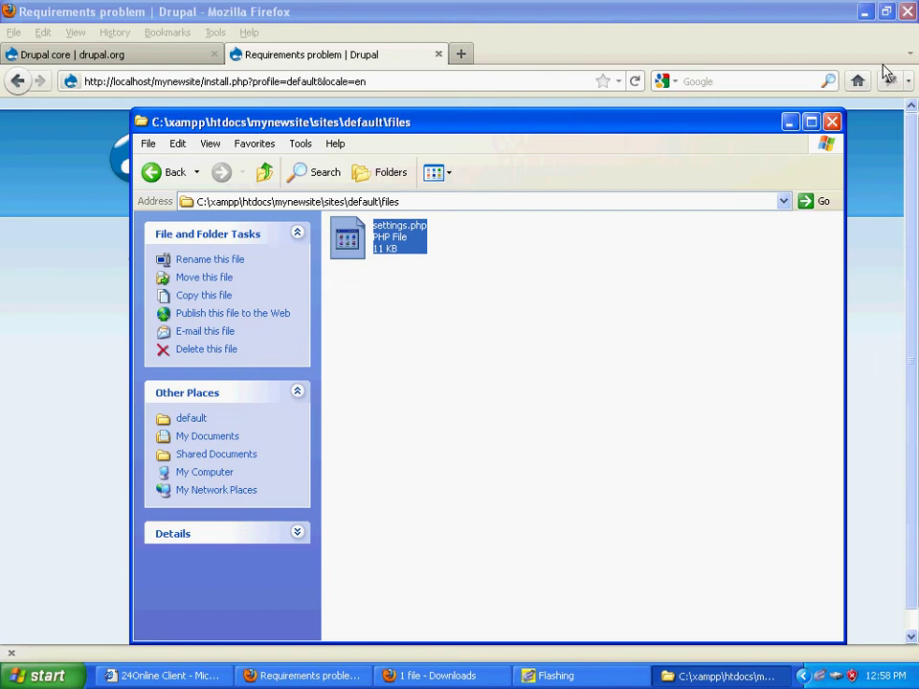
{"action": "right_click", "coordinate": [360, 247]}
{"action": "left_click", "coordinate": [425, 383]}
{"action": "left_click", "coordinate": [170, 173]}
{"action": "right_click", "coordinate": [443, 327]}
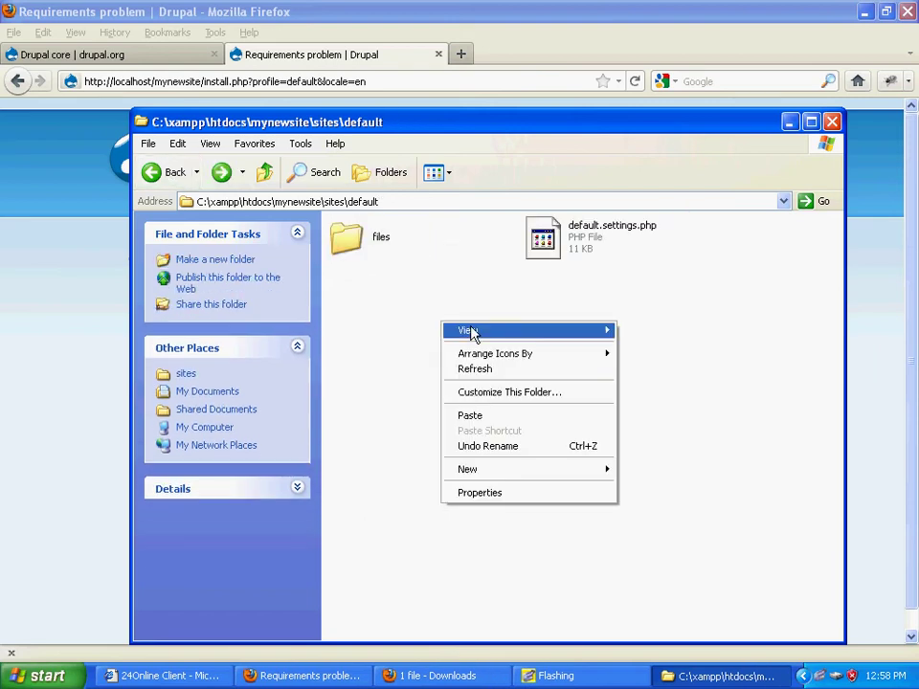
{"action": "left_click", "coordinate": [517, 416]}
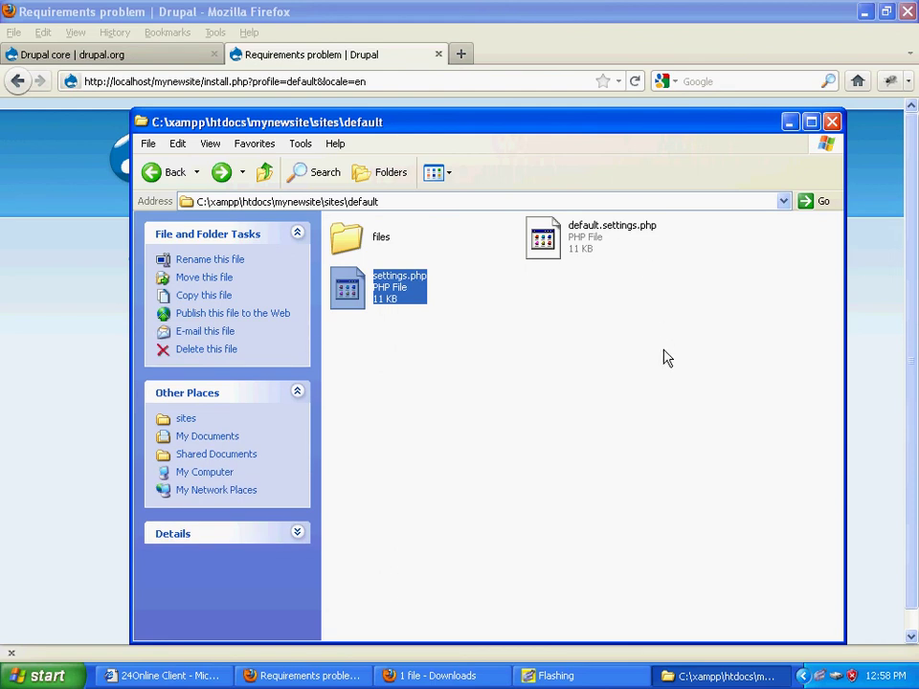
{"action": "left_click", "coordinate": [880, 314]}
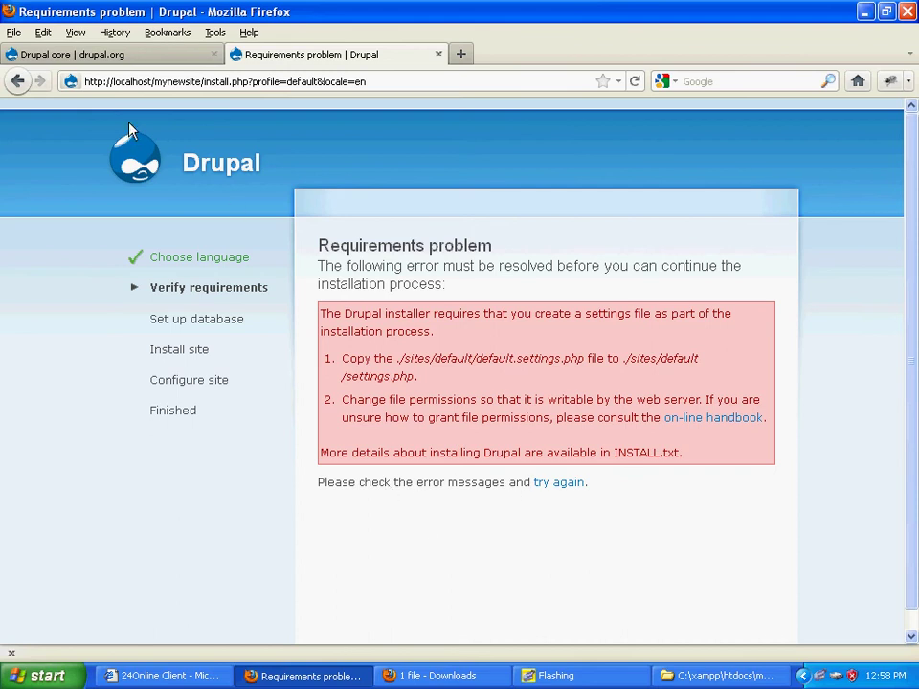
Step: Reload the installer to reach the Database configuration step, then start a new browser tab
{"action": "left_click", "coordinate": [635, 81]}
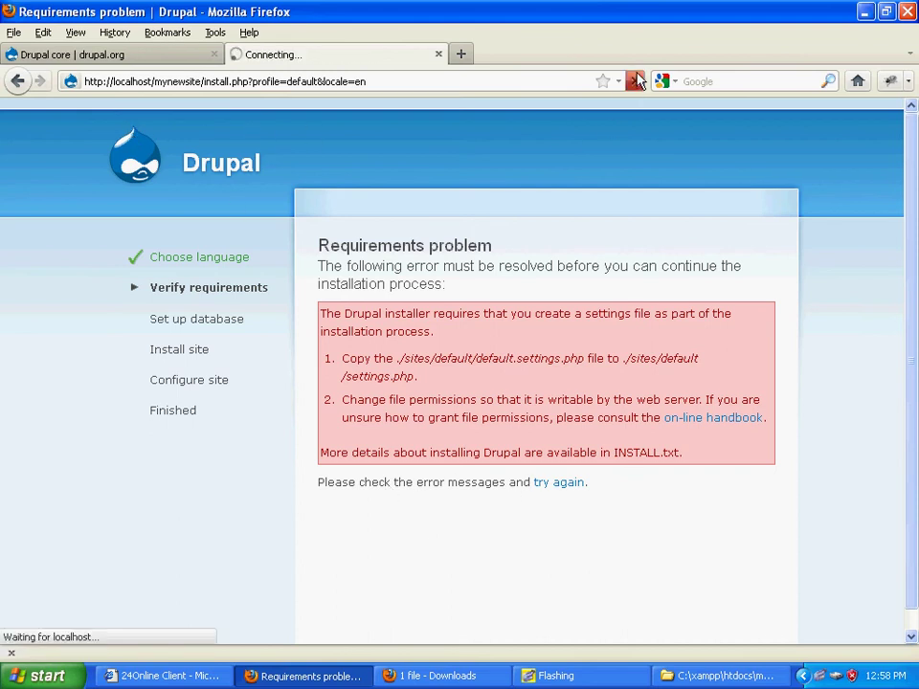
{"action": "left_click", "coordinate": [438, 357]}
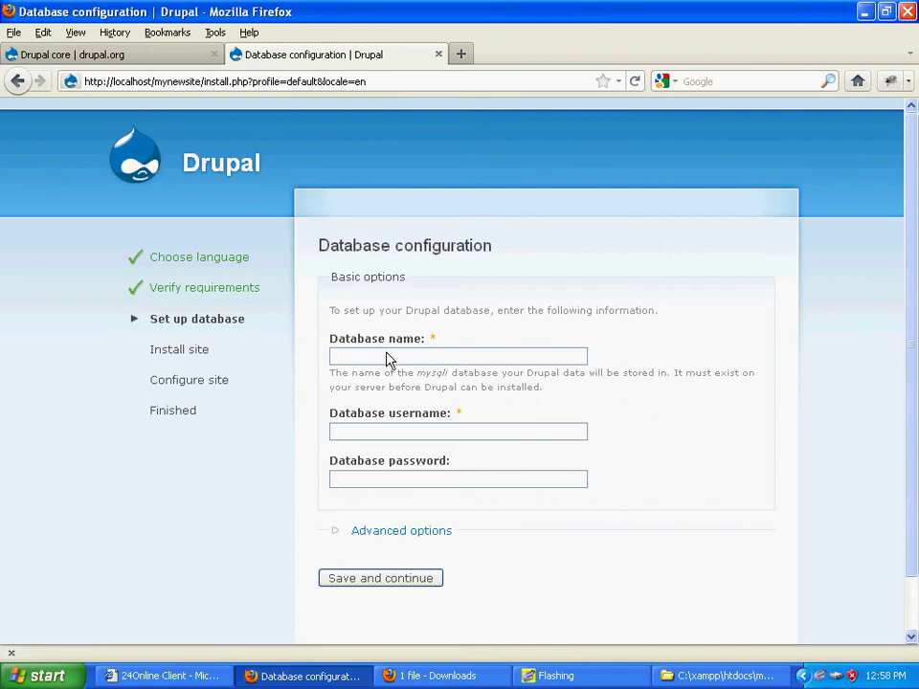
{"action": "left_click", "coordinate": [463, 55]}
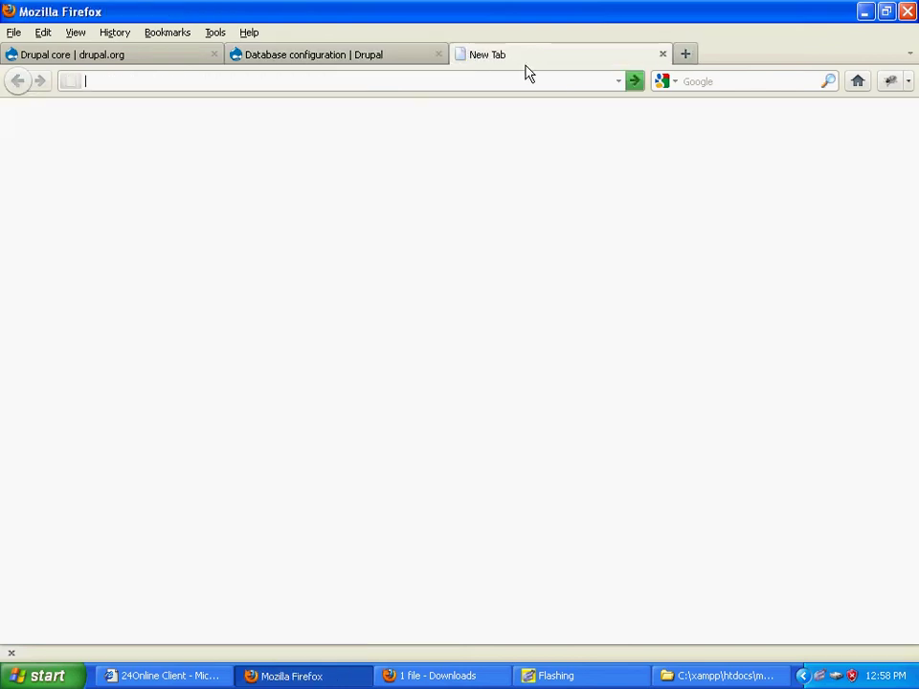
{"action": "left_click", "coordinate": [620, 82]}
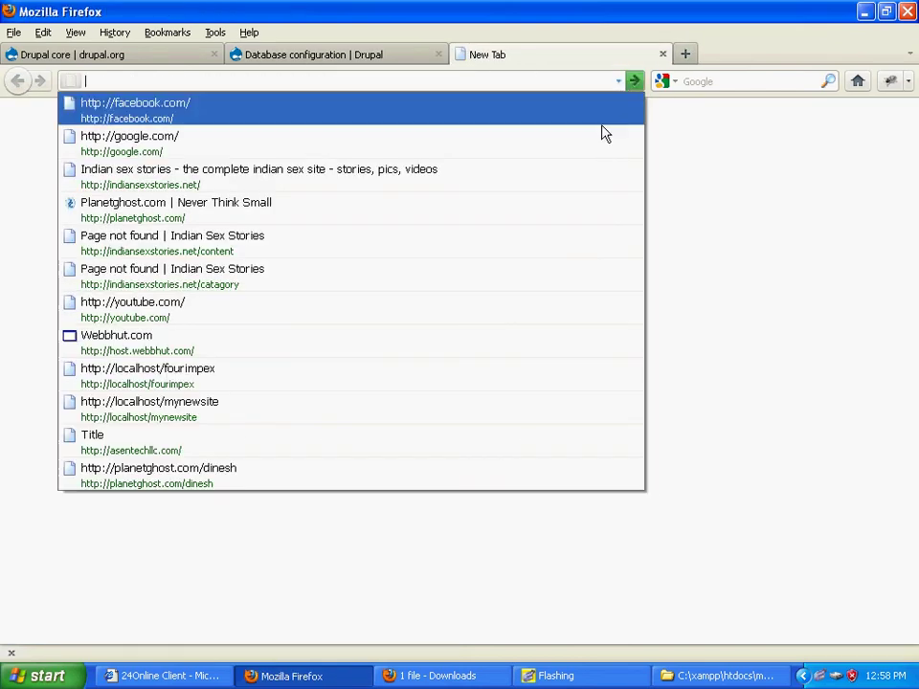
{"action": "left_click", "coordinate": [567, 89]}
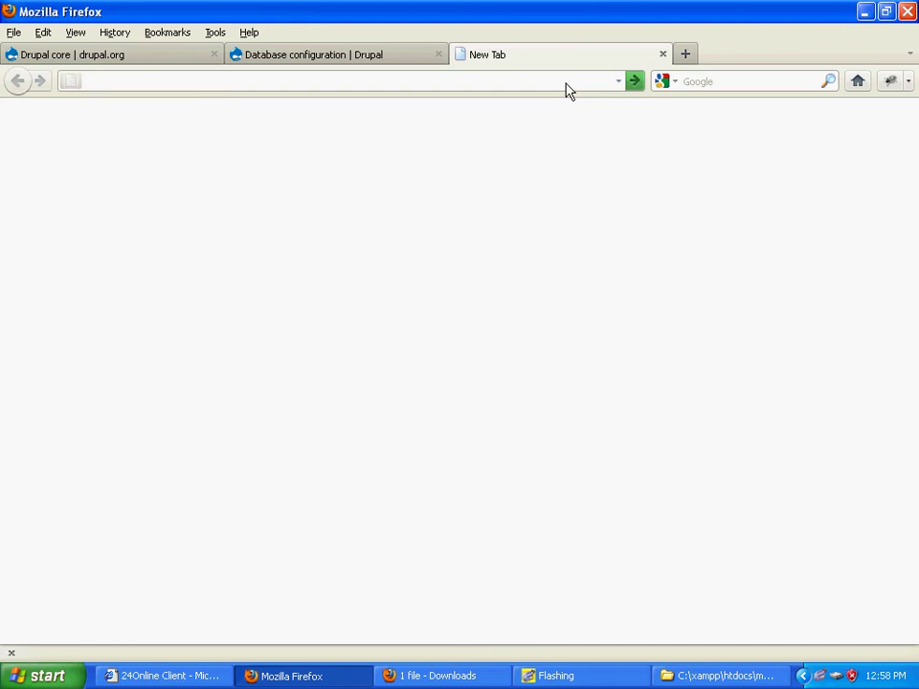
Step: Load localhost/phpmyadmin in the new tab
{"action": "type", "text": "p"}
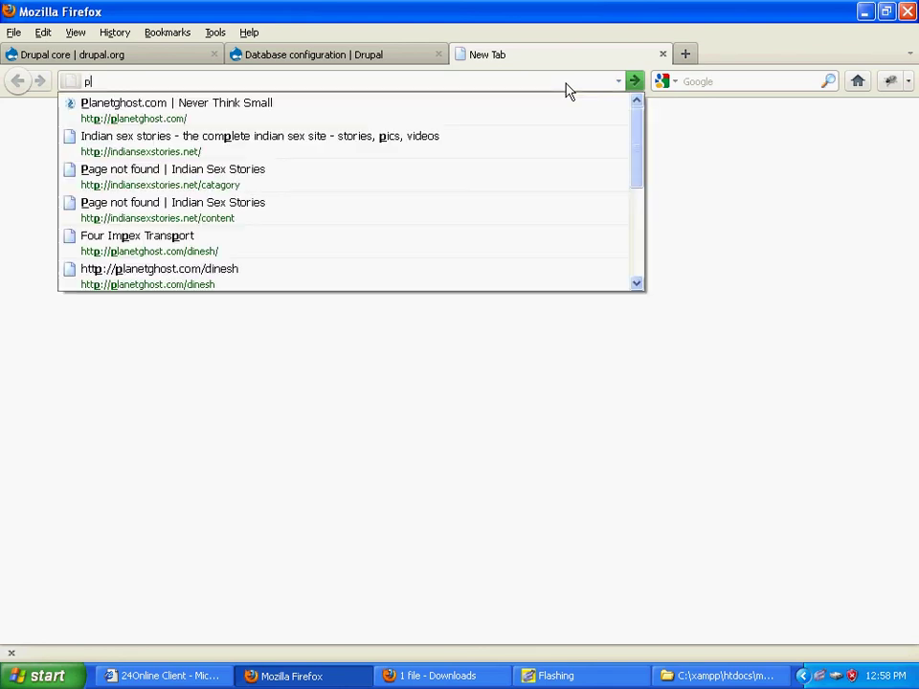
{"action": "key", "text": "BackSpace"}
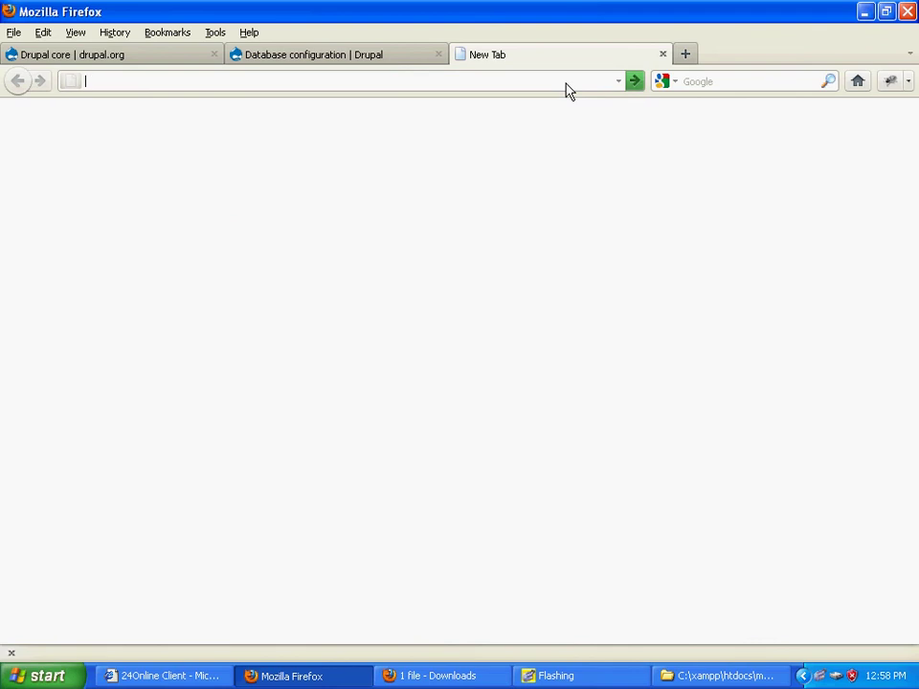
{"action": "type", "text": "loc"}
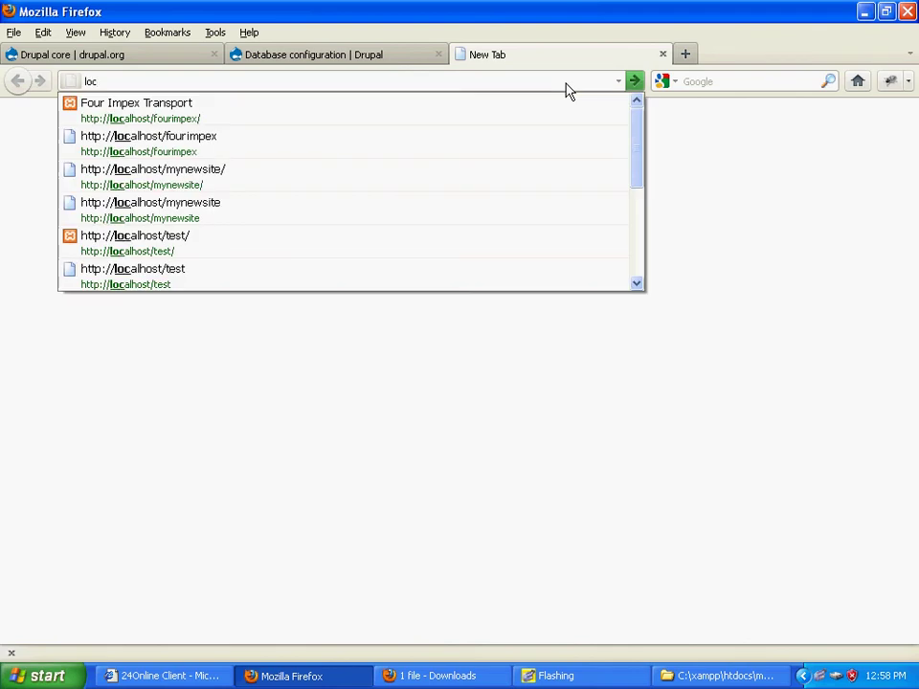
{"action": "key", "text": "Down"}
{"action": "key", "text": "BackSpace"}
{"action": "key", "text": "BackSpace"}
{"action": "key", "text": "BackSpace"}
{"action": "key", "text": "BackSpace"}
{"action": "key", "text": "BackSpace"}
{"action": "key", "text": "BackSpace"}
{"action": "key", "text": "BackSpace"}
{"action": "key", "text": "BackSpace"}
{"action": "key", "text": "BackSpace"}
{"action": "key", "text": "BackSpace"}
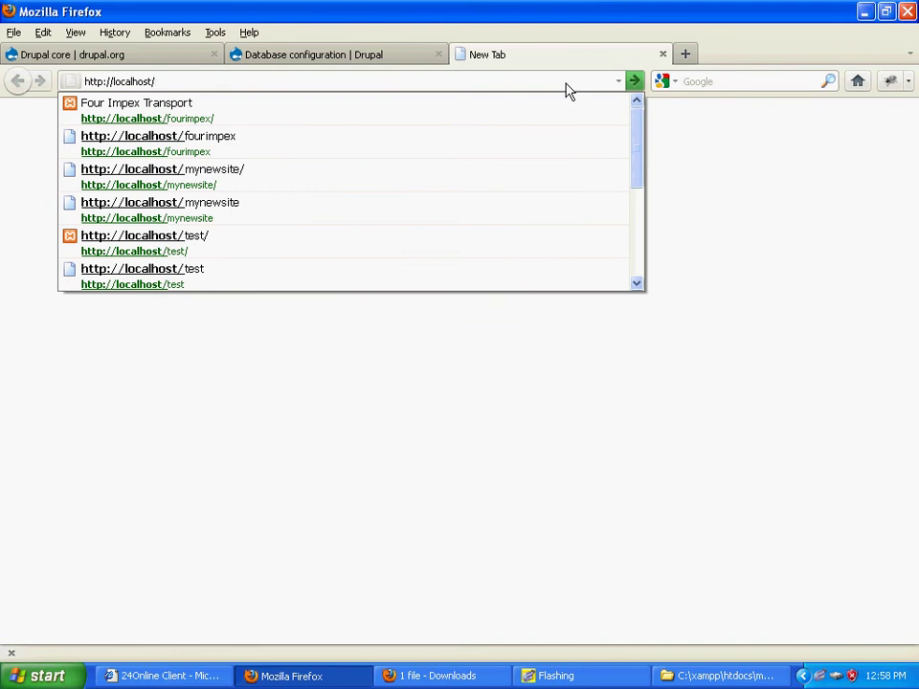
{"action": "type", "text": "ph"}
{"action": "key", "text": "Down"}
{"action": "key", "text": "Return"}
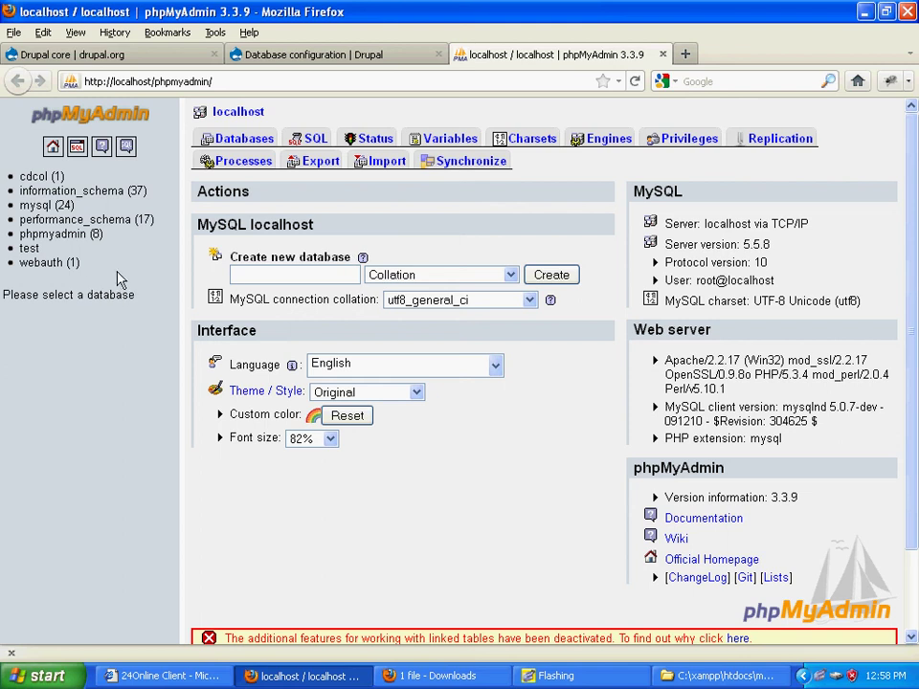
Step: Create an empty database named 'newsite' in phpMyAdmin
{"action": "left_click", "coordinate": [249, 274]}
{"action": "type", "text": "newsite"}
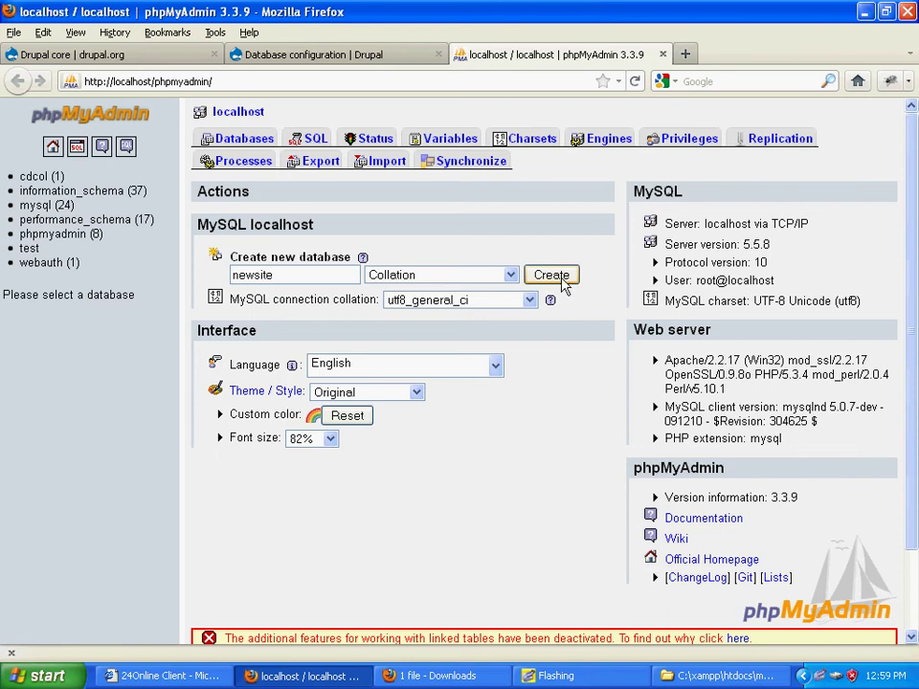
{"action": "left_click", "coordinate": [568, 281]}
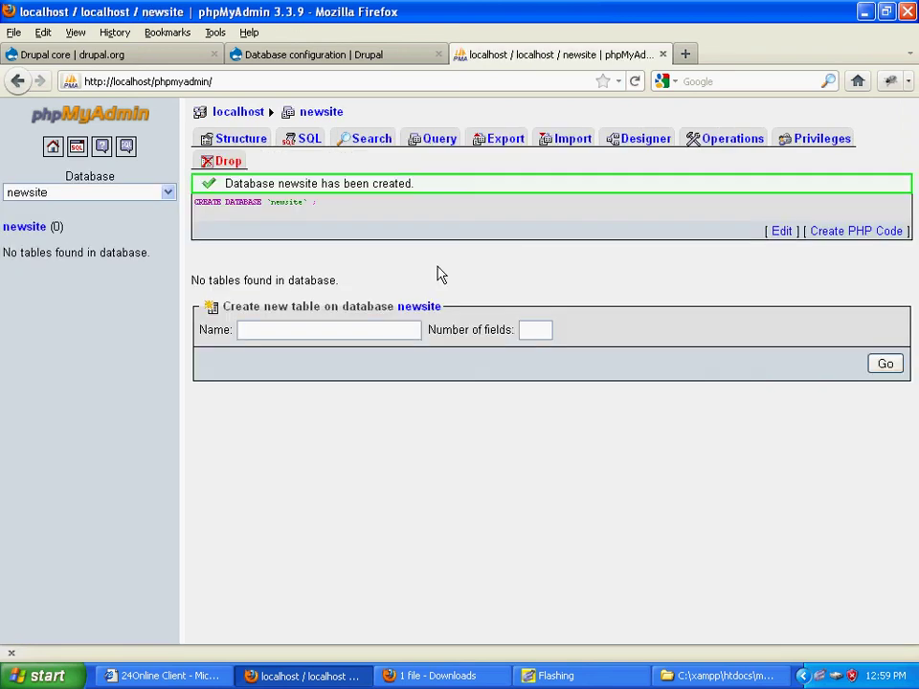
Step: Back in the installer, enter database newsite with user root and save to continue
{"action": "left_click", "coordinate": [345, 54]}
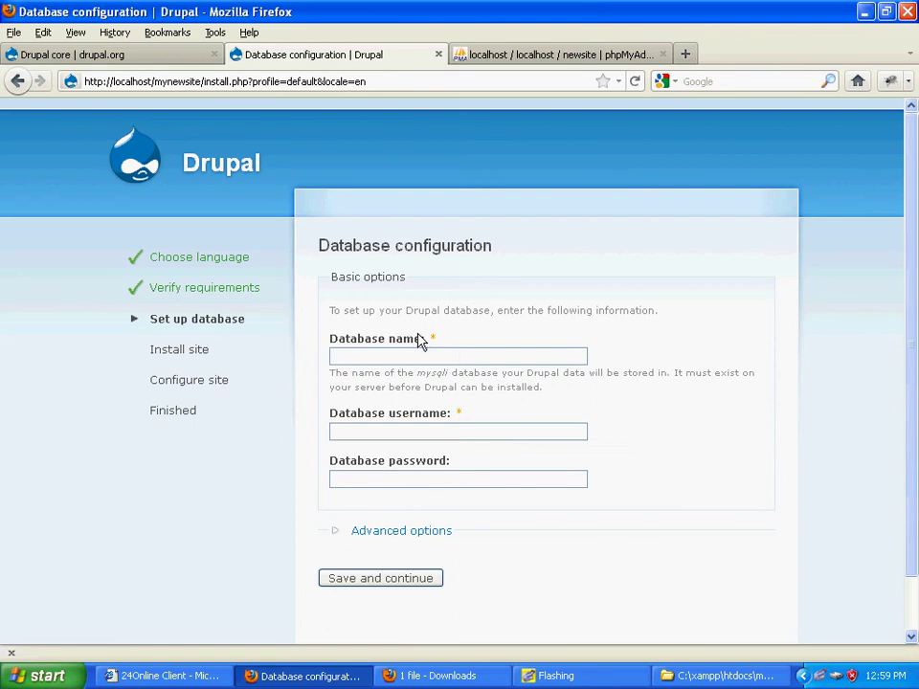
{"action": "left_click", "coordinate": [396, 355]}
{"action": "left_click", "coordinate": [400, 433]}
{"action": "left_click", "coordinate": [382, 484]}
{"action": "left_click", "coordinate": [392, 584]}
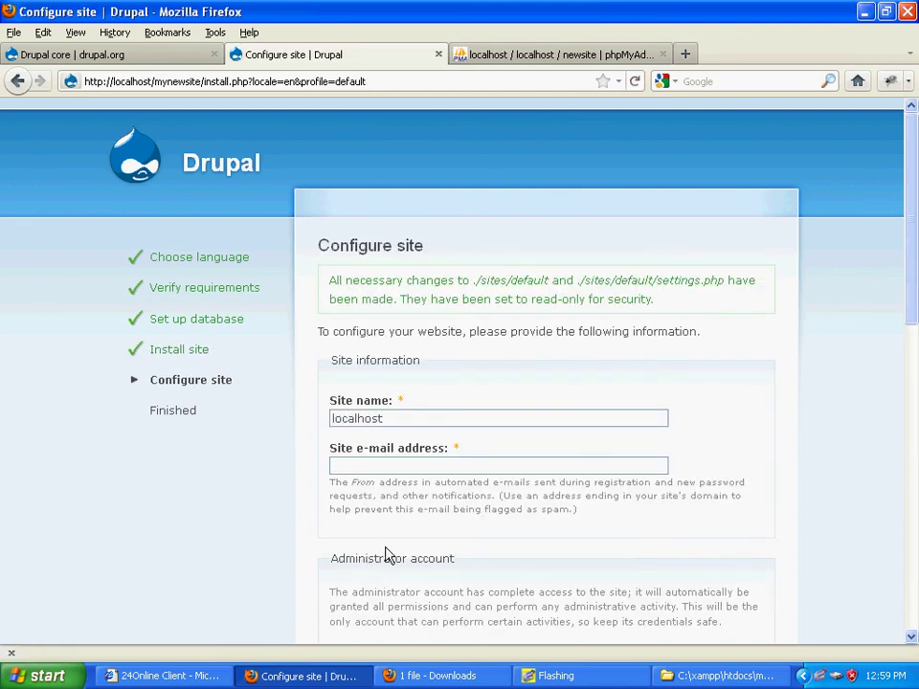
Step: Replace the site name localhost with 'New Site' and enter the site's contact e-mail address
{"action": "left_click", "coordinate": [417, 422]}
{"action": "double_click", "coordinate": [418, 422]}
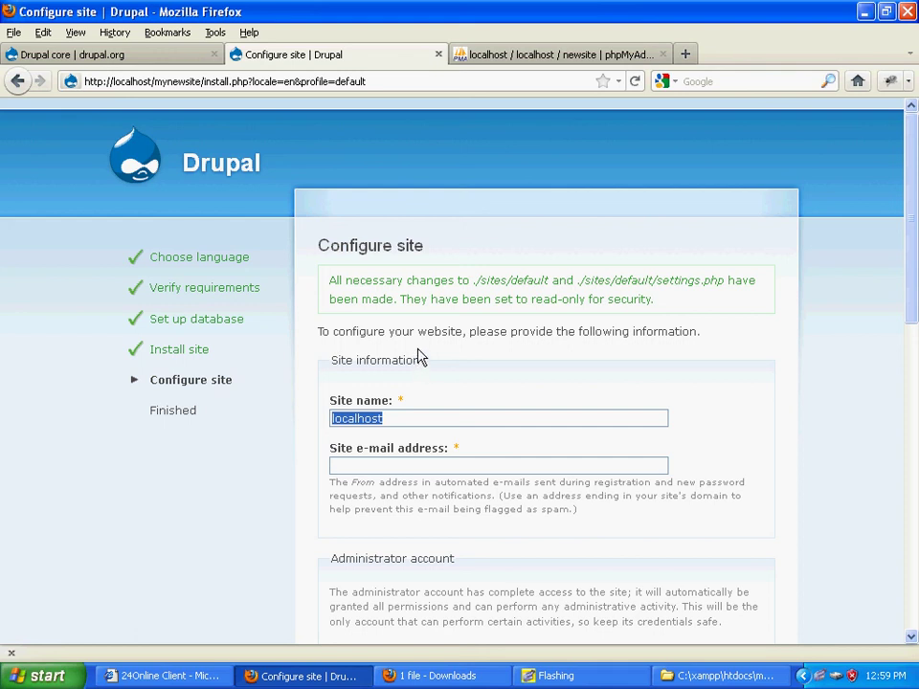
{"action": "type", "text": "Ne"}
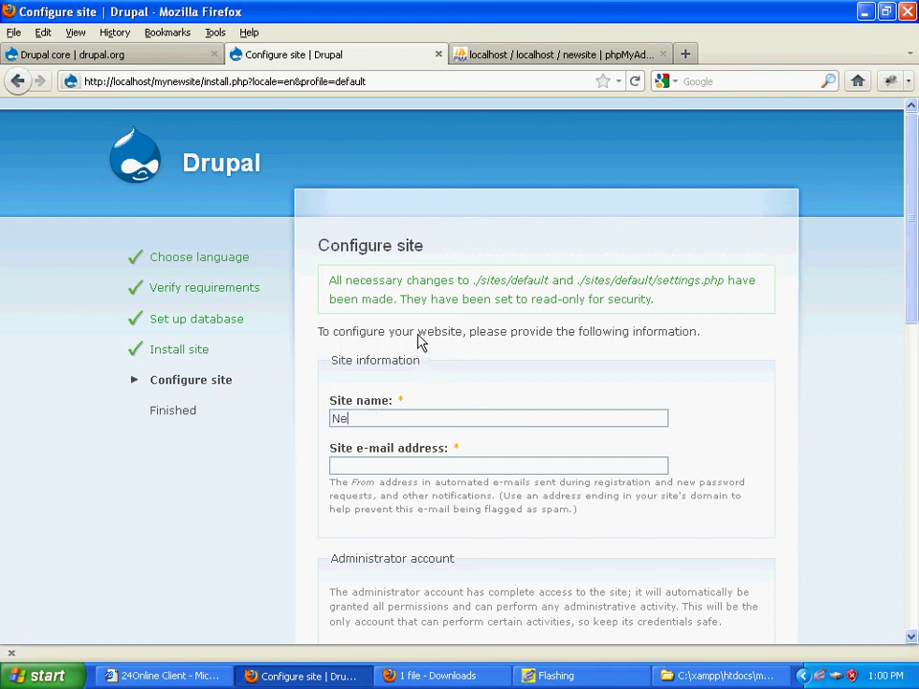
{"action": "type", "text": "w Site"}
{"action": "left_click", "coordinate": [413, 472]}
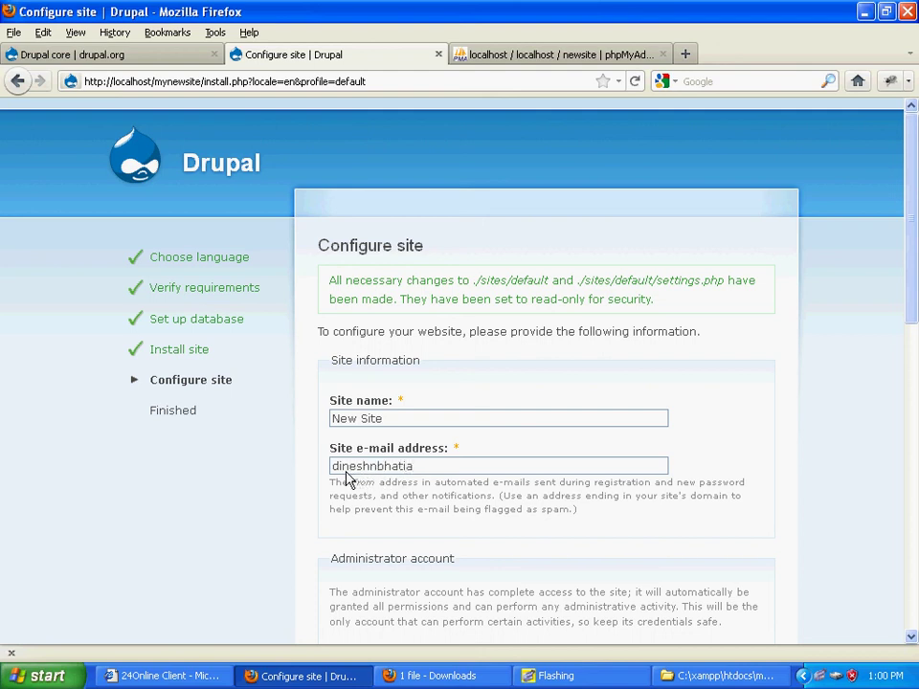
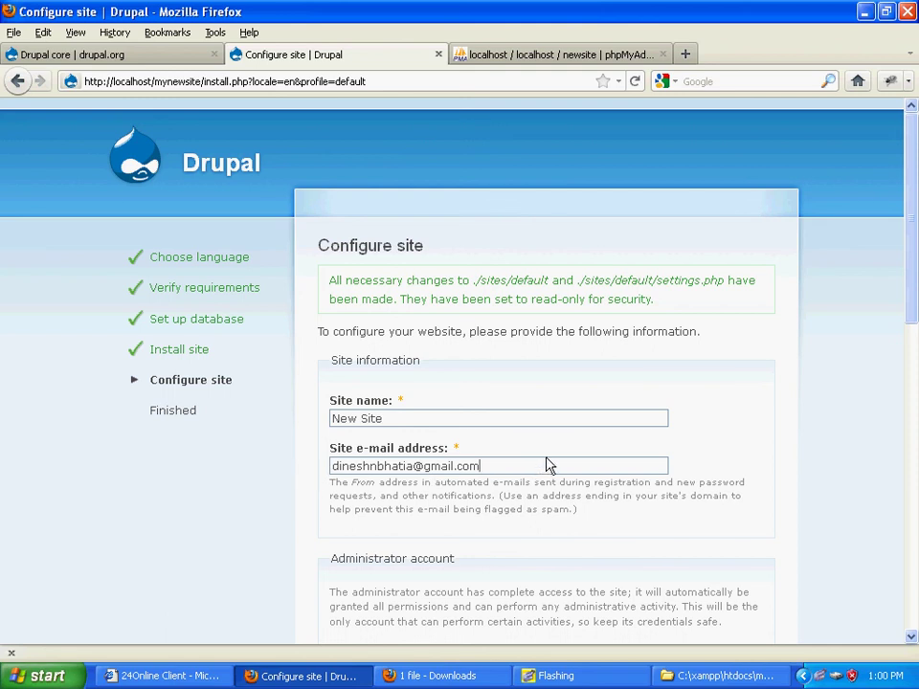
Step: Set up the 'admin' account, enter and confirm its password, and submit the site configuration
{"action": "scroll", "coordinate": [562, 526], "scroll_direction": "down", "scroll_amount": 4}
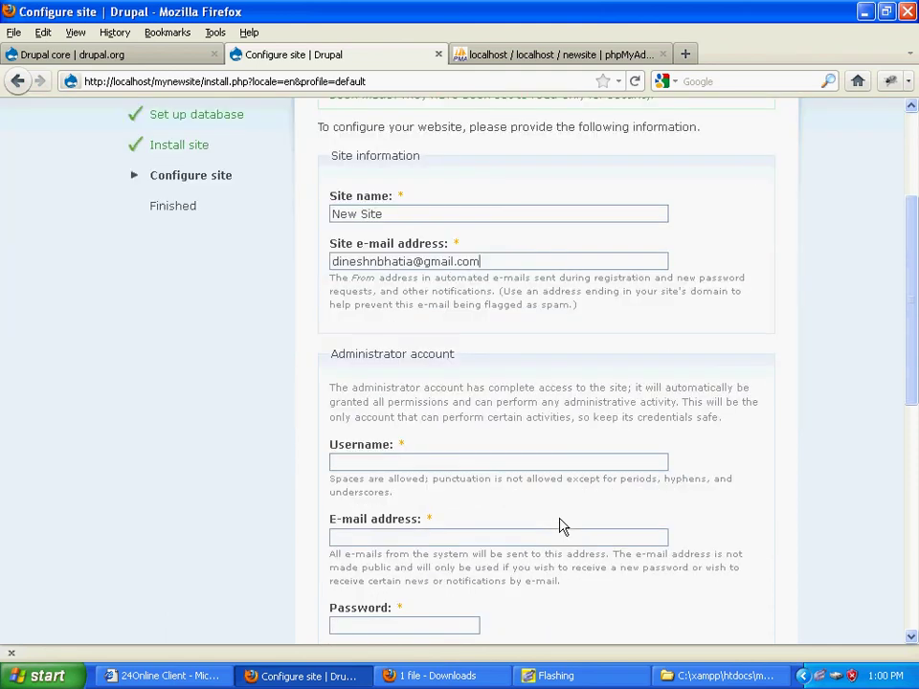
{"action": "left_click", "coordinate": [431, 467]}
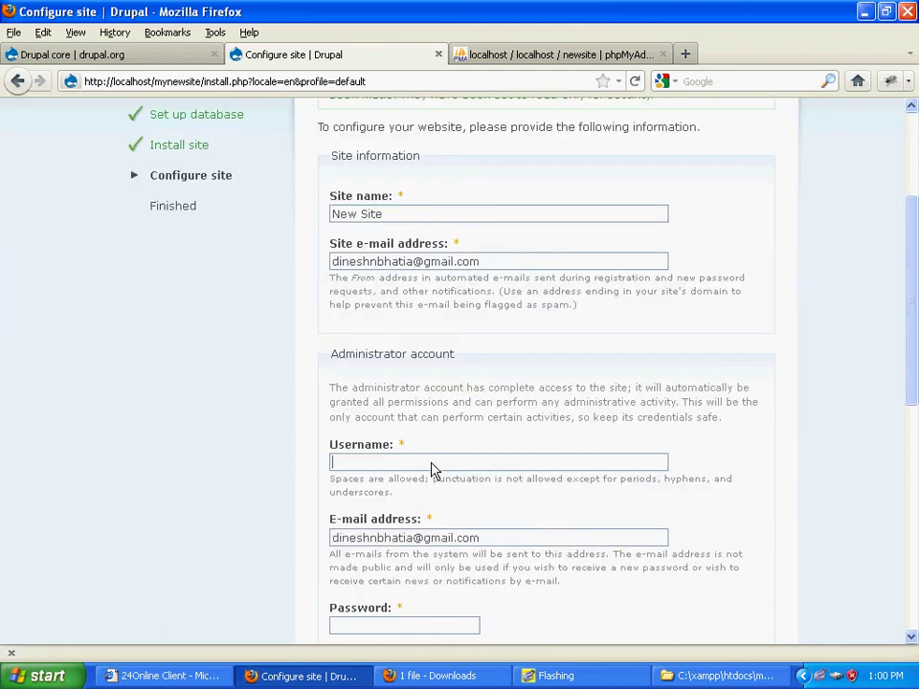
{"action": "scroll", "coordinate": [431, 469], "scroll_direction": "down", "scroll_amount": 2}
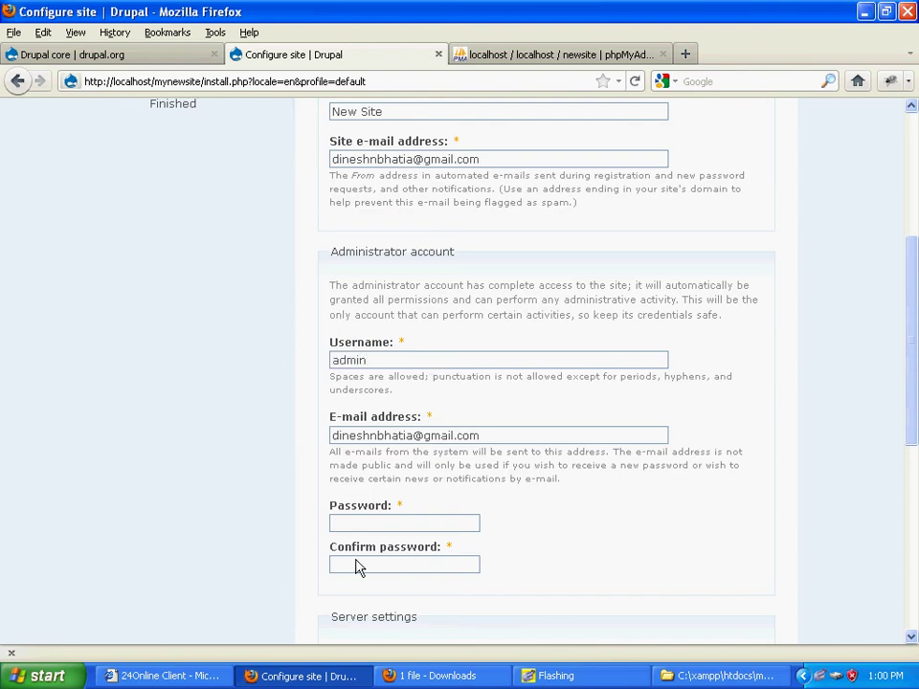
{"action": "left_click", "coordinate": [387, 527]}
{"action": "type", "text": "1"}
{"action": "key", "text": "Tab"}
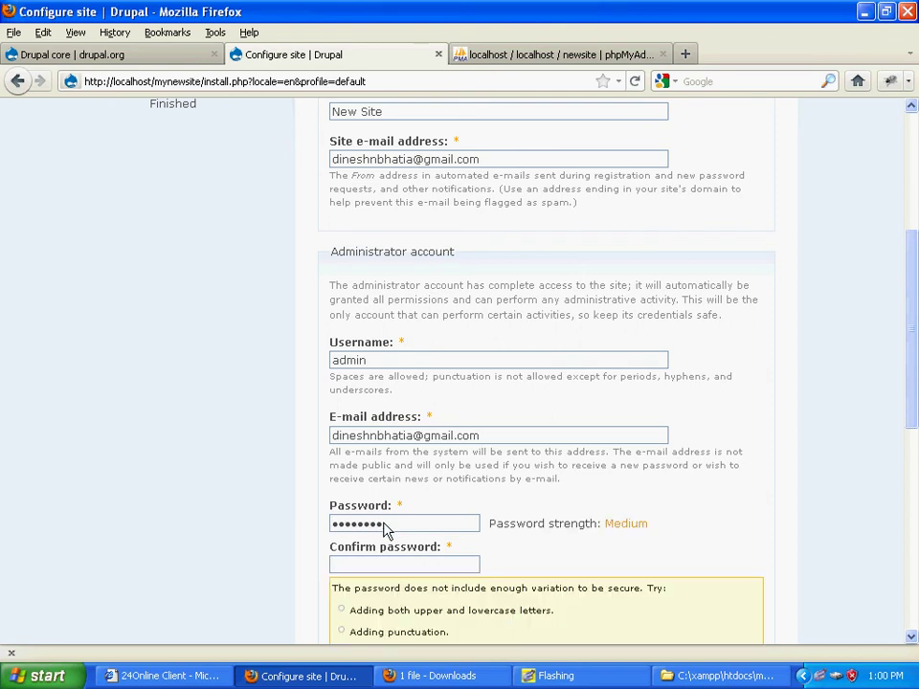
{"action": "type", "text": "•••"}
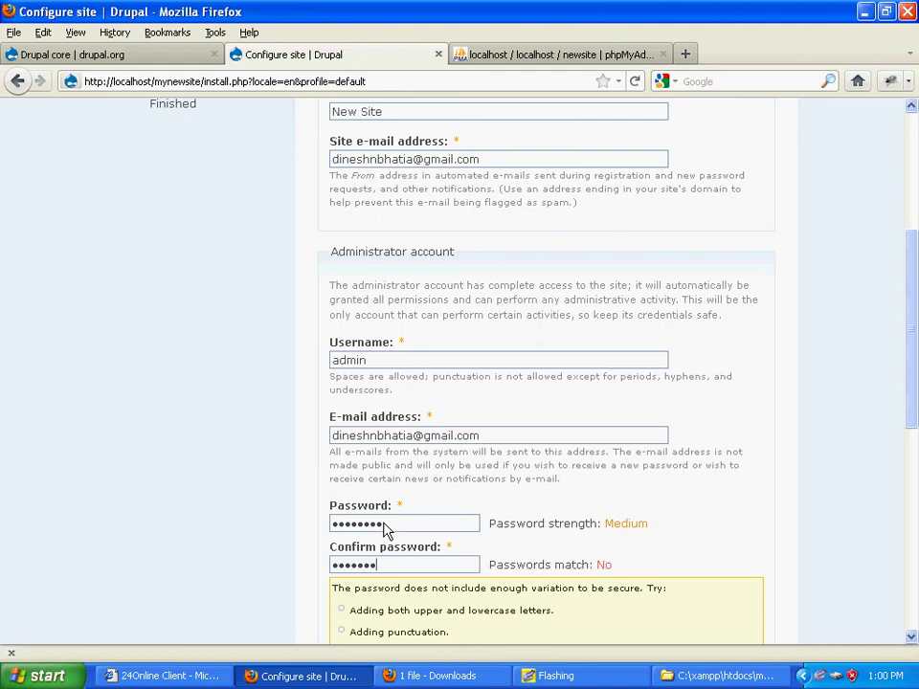
{"action": "scroll", "coordinate": [512, 555], "scroll_direction": "down", "scroll_amount": 4}
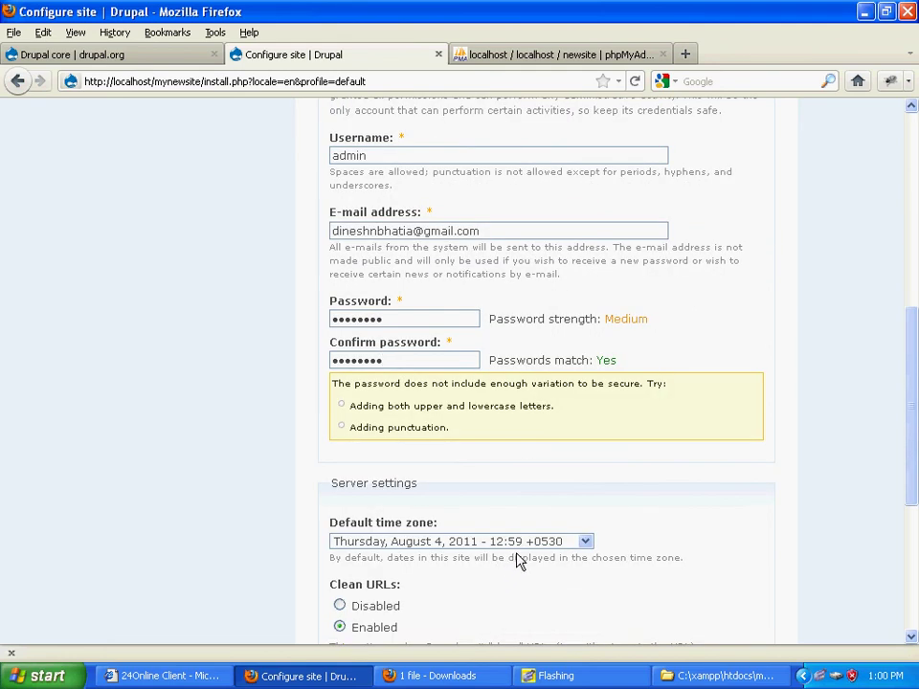
{"action": "scroll", "coordinate": [517, 560], "scroll_direction": "down", "scroll_amount": 4}
{"action": "scroll", "coordinate": [517, 560], "scroll_direction": "down", "scroll_amount": 3}
{"action": "left_click", "coordinate": [414, 527]}
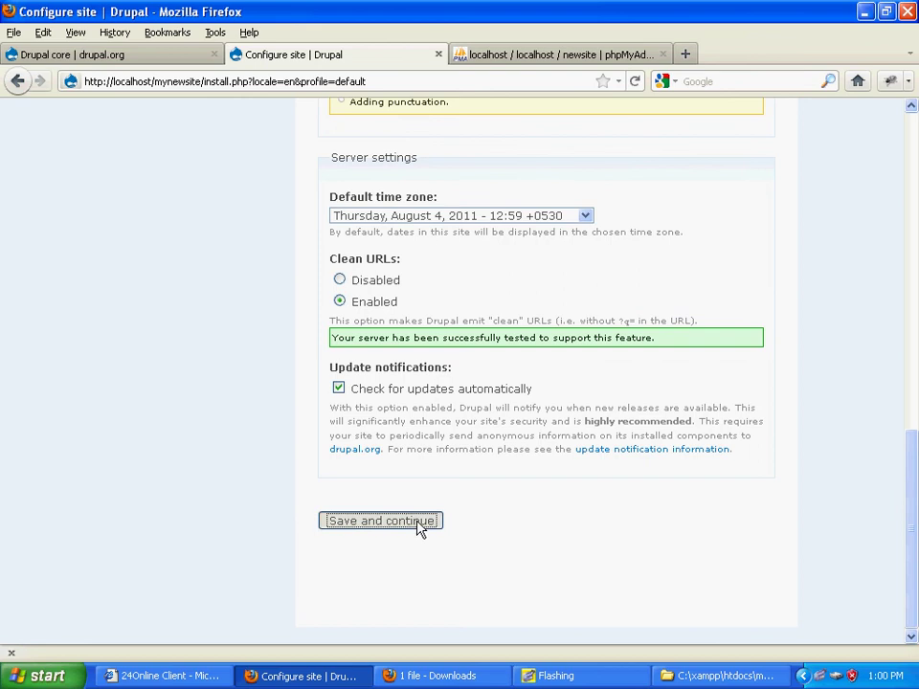
Step: Dismiss the save-password offer and follow the 'your new site' link to the welcome page
{"action": "left_click", "coordinate": [372, 117]}
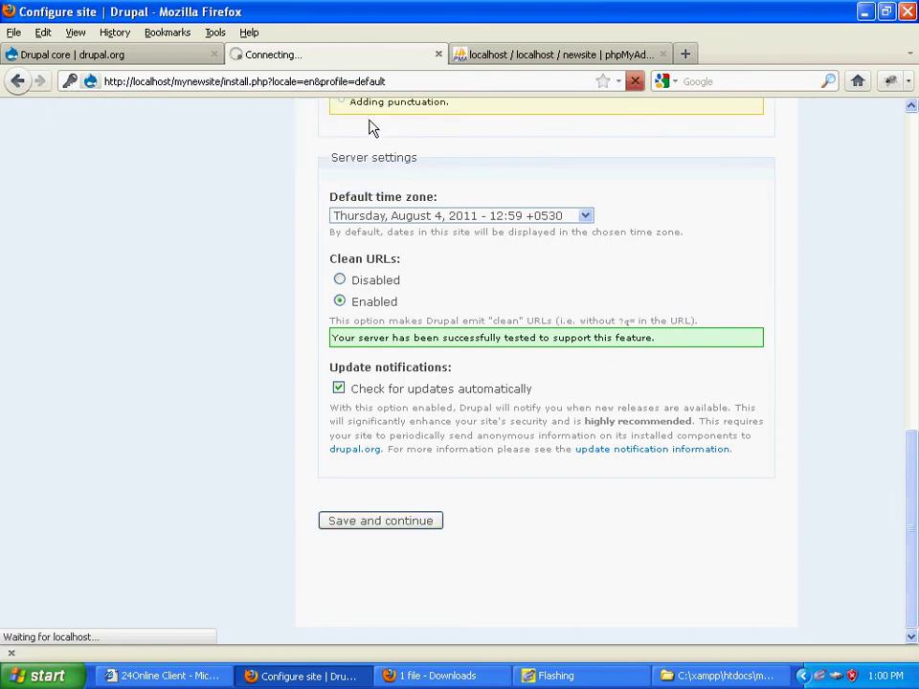
{"action": "scroll", "coordinate": [229, 407], "scroll_direction": "up", "scroll_amount": 4}
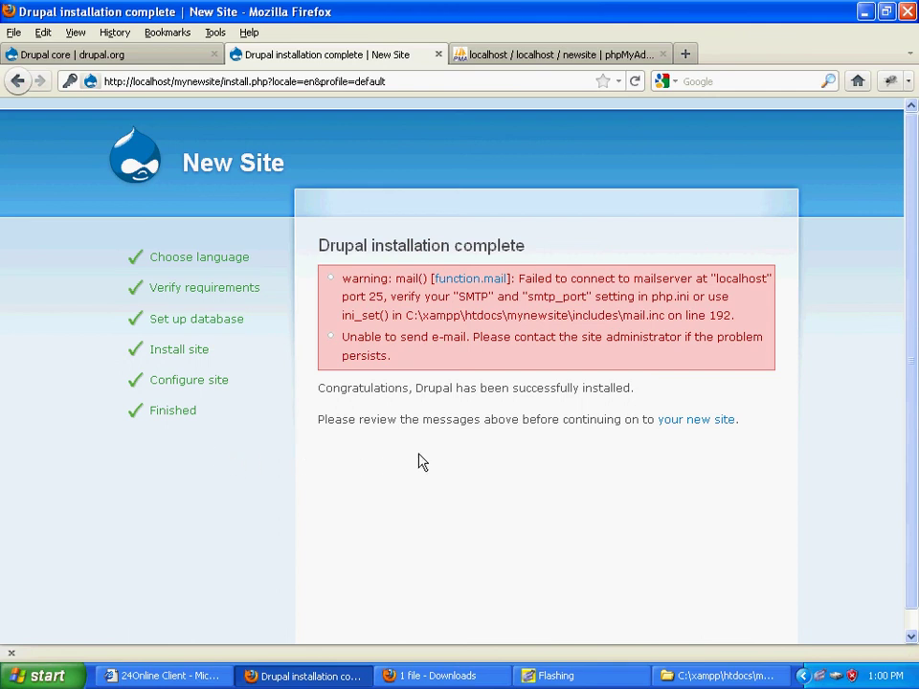
{"action": "left_click", "coordinate": [699, 427]}
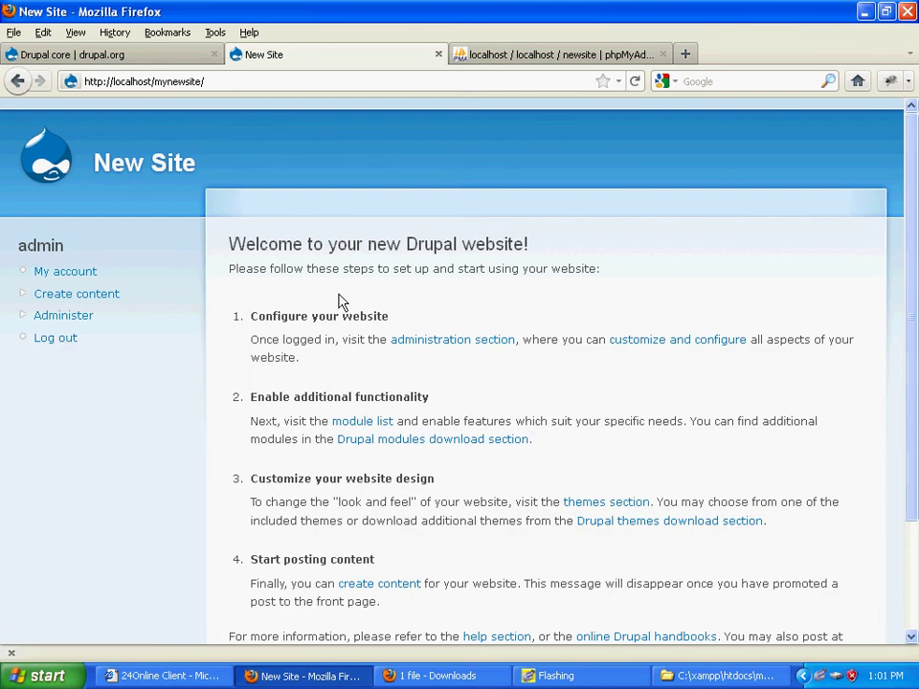
Step: Log out and back in as admin, re-entering the password after one rejected attempt
{"action": "left_click", "coordinate": [58, 340]}
{"action": "left_click", "coordinate": [94, 299]}
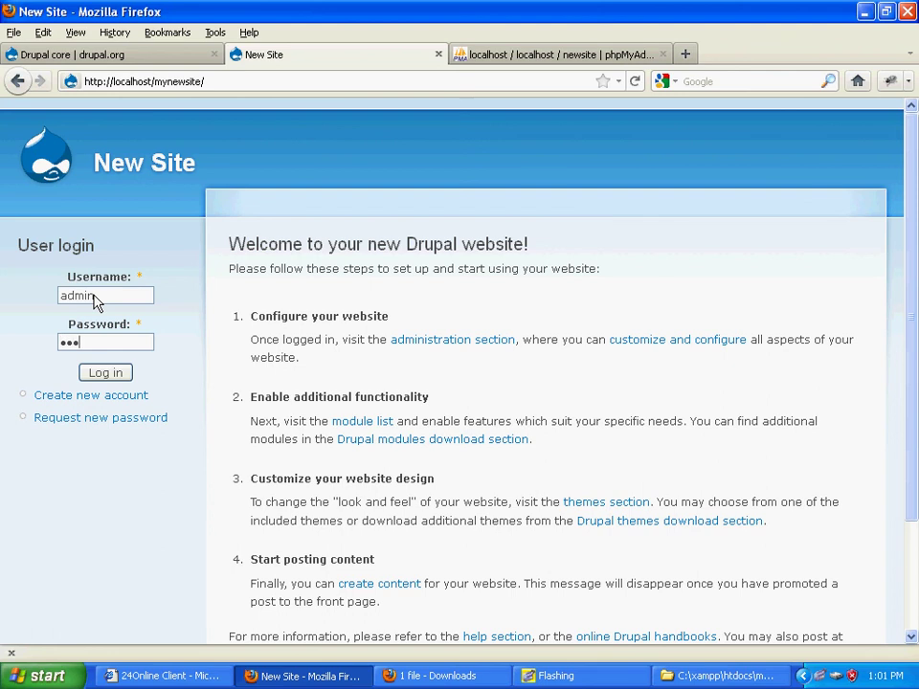
{"action": "left_click", "coordinate": [112, 374]}
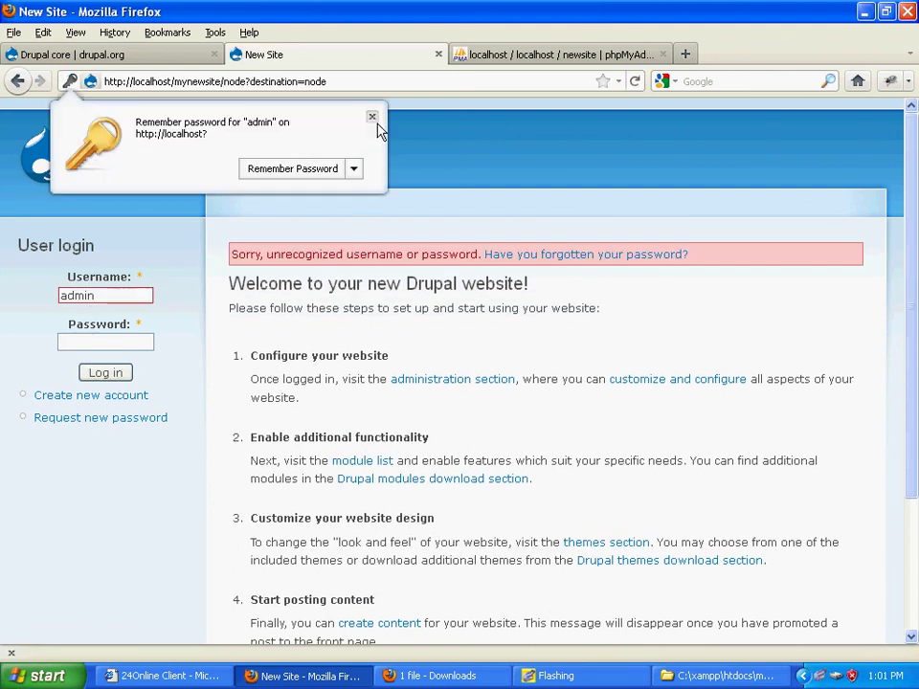
{"action": "left_click", "coordinate": [372, 117]}
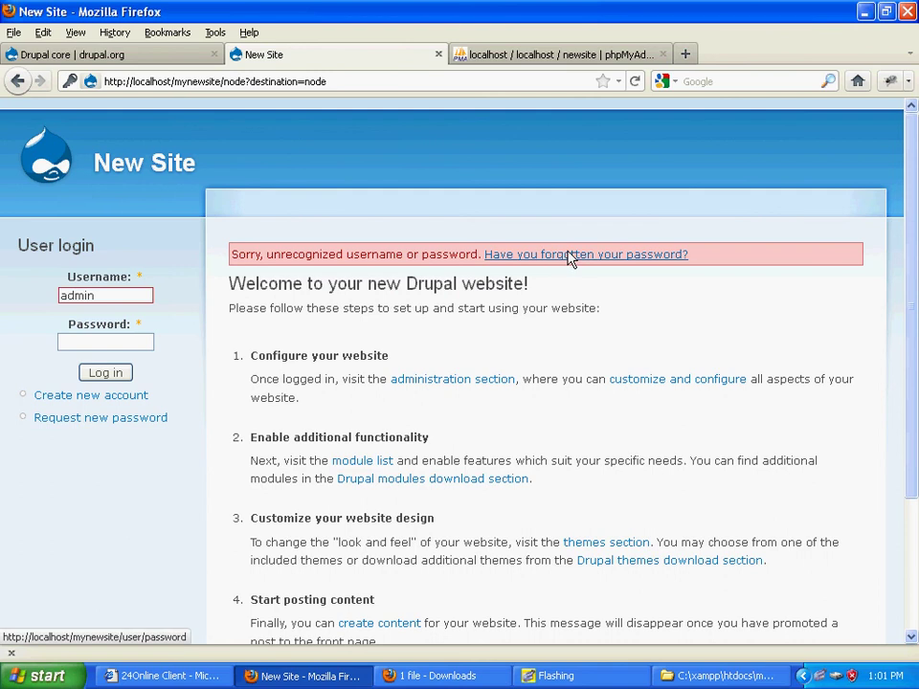
{"action": "left_click", "coordinate": [96, 346]}
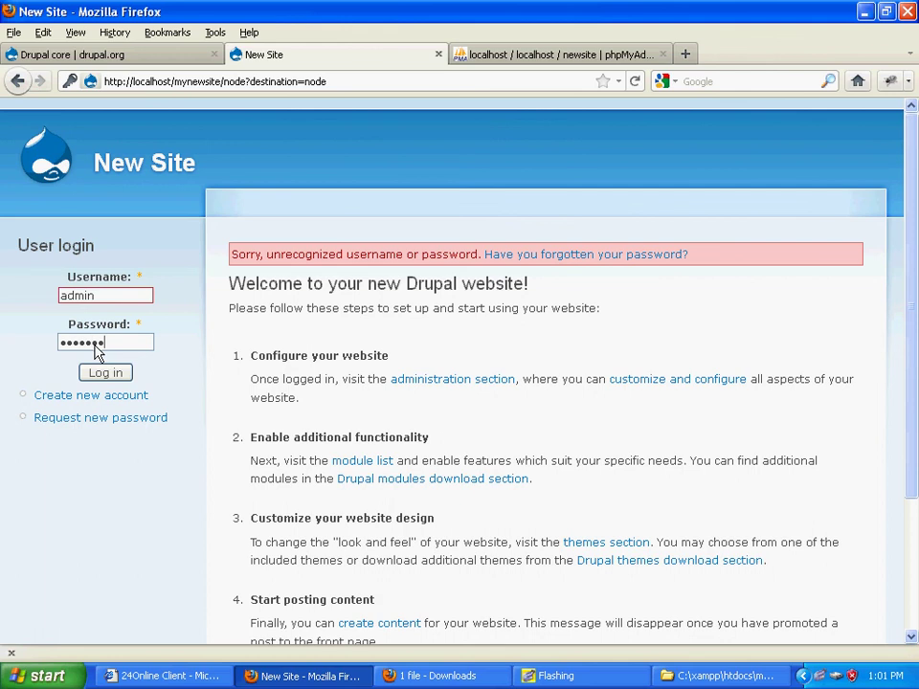
{"action": "key", "text": "Return"}
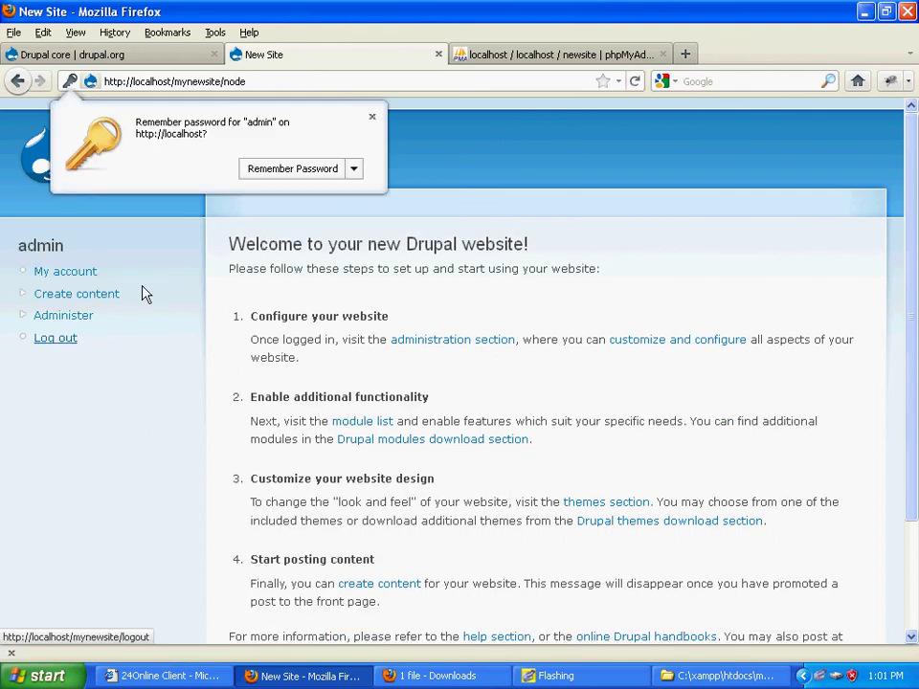
Step: Close Firefox's Remember Password popup and scroll through the New Site welcome page
{"action": "left_click", "coordinate": [371, 116]}
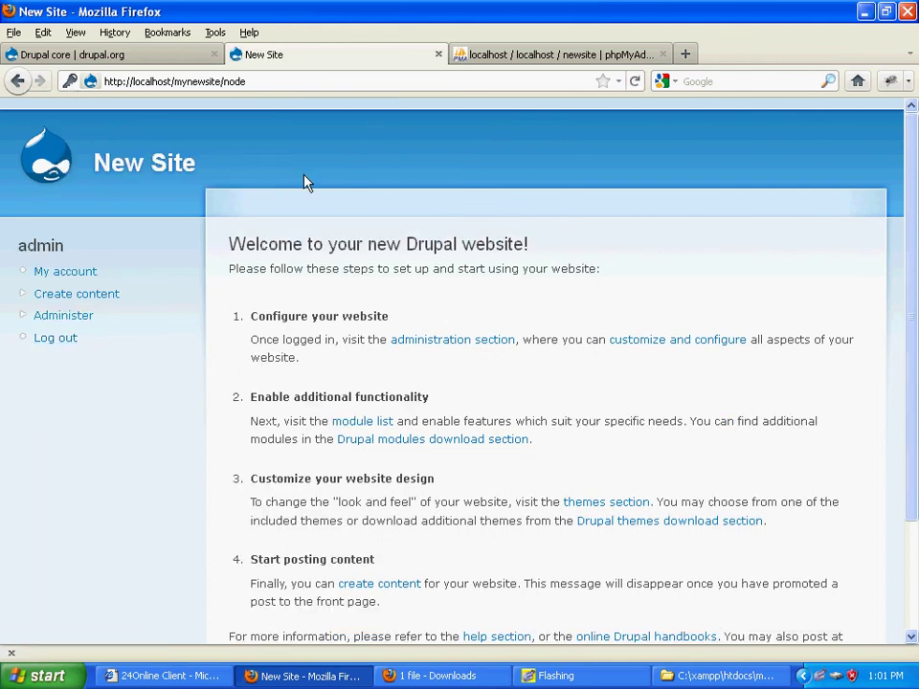
{"action": "scroll", "coordinate": [488, 488], "scroll_direction": "down", "scroll_amount": 1}
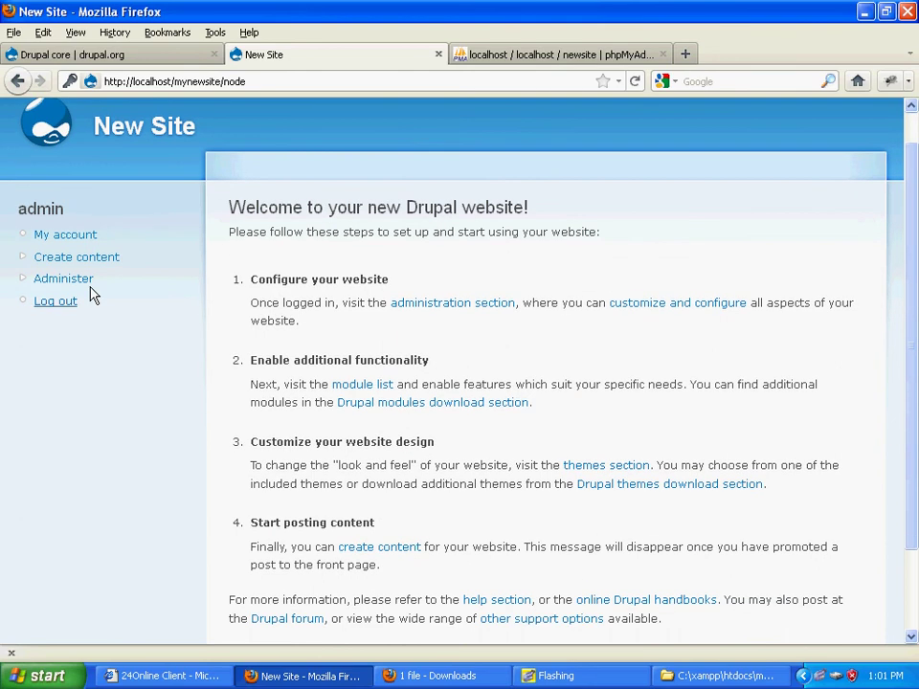
{"action": "scroll", "coordinate": [364, 421], "scroll_direction": "down", "scroll_amount": 2}
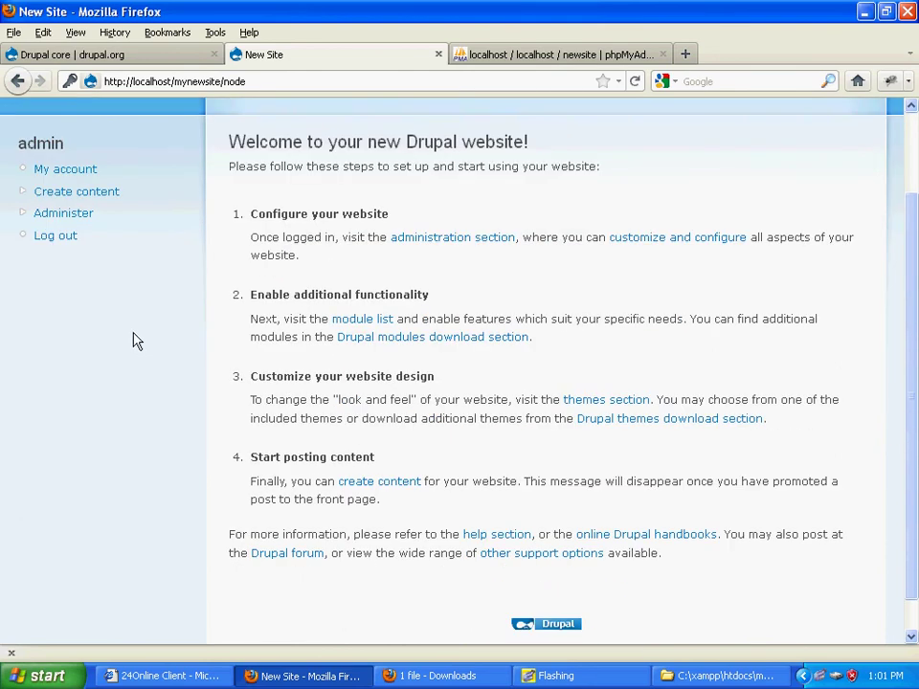
{"action": "scroll", "coordinate": [133, 338], "scroll_direction": "up", "scroll_amount": 3}
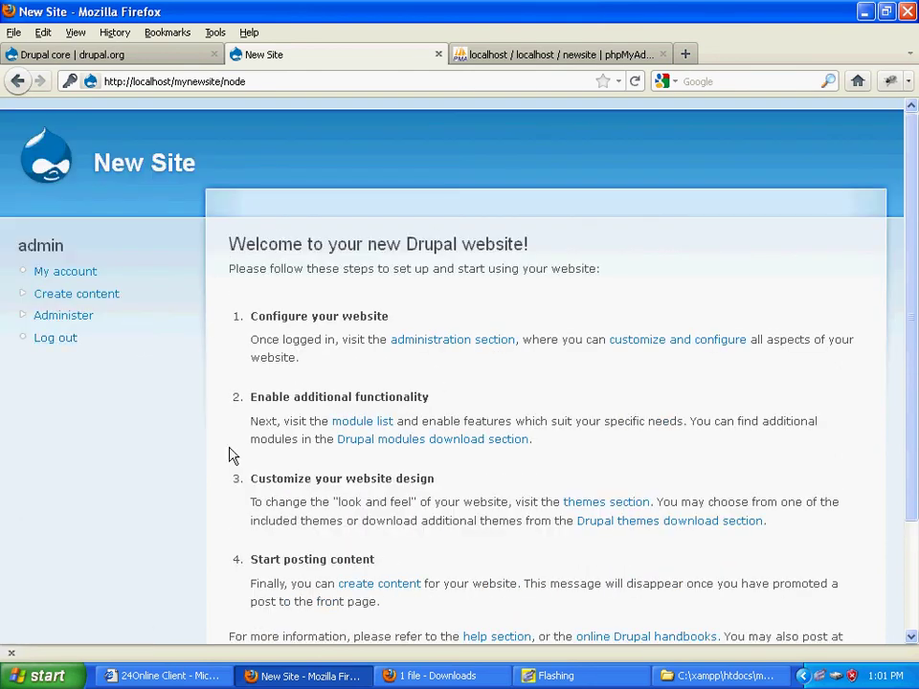